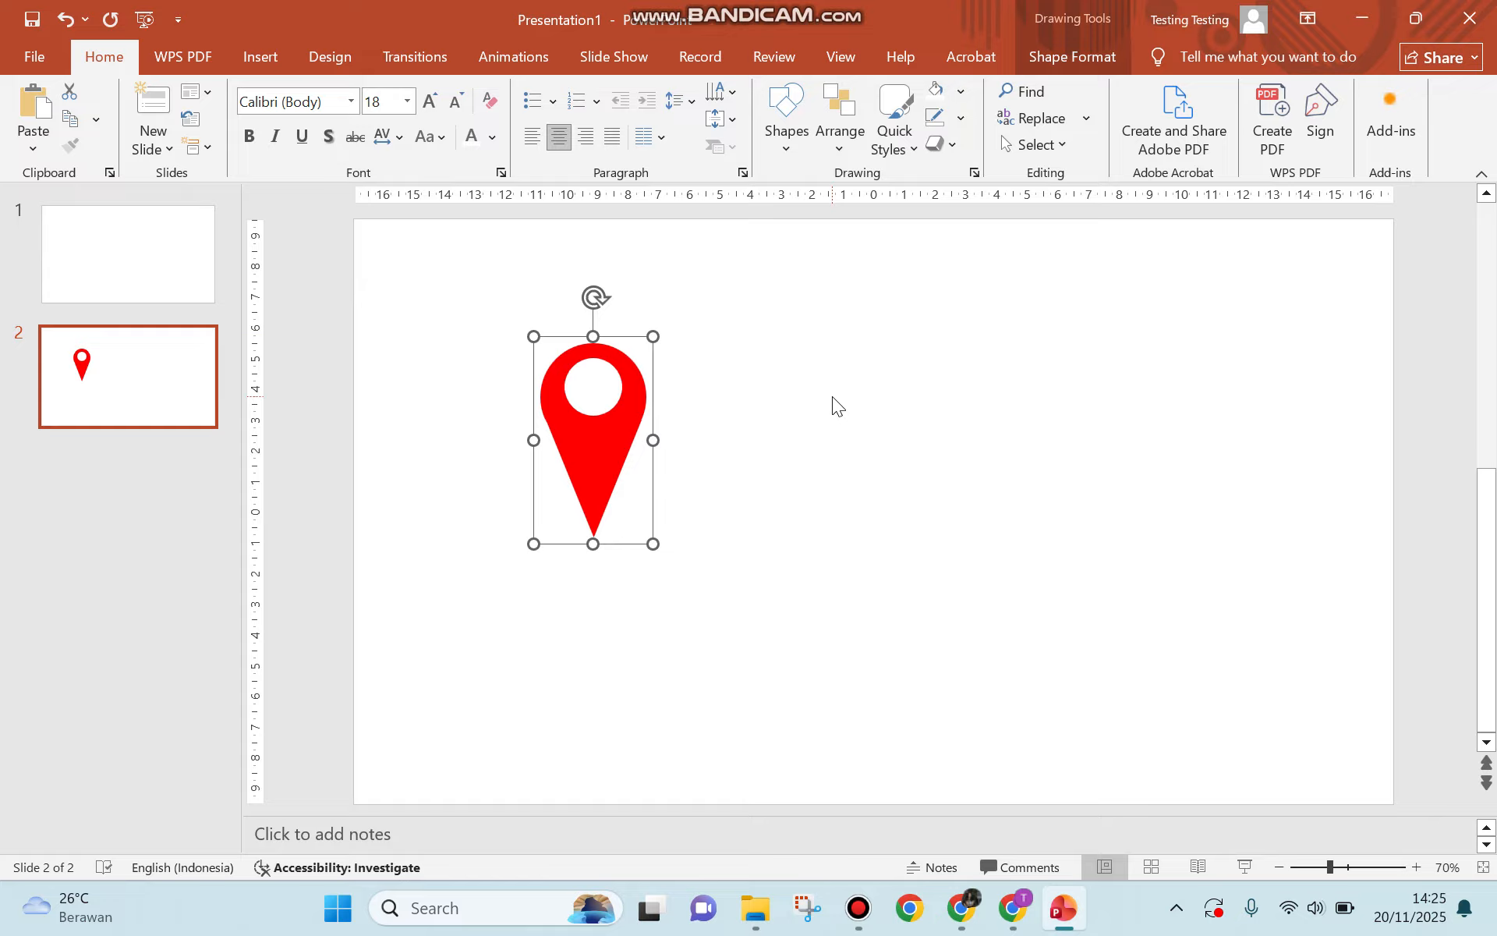
Draw an isosceles triangle about 4.88 cm high and 3.68 cm wide beside the red pin and flip it vertically.
left_click(833, 404)
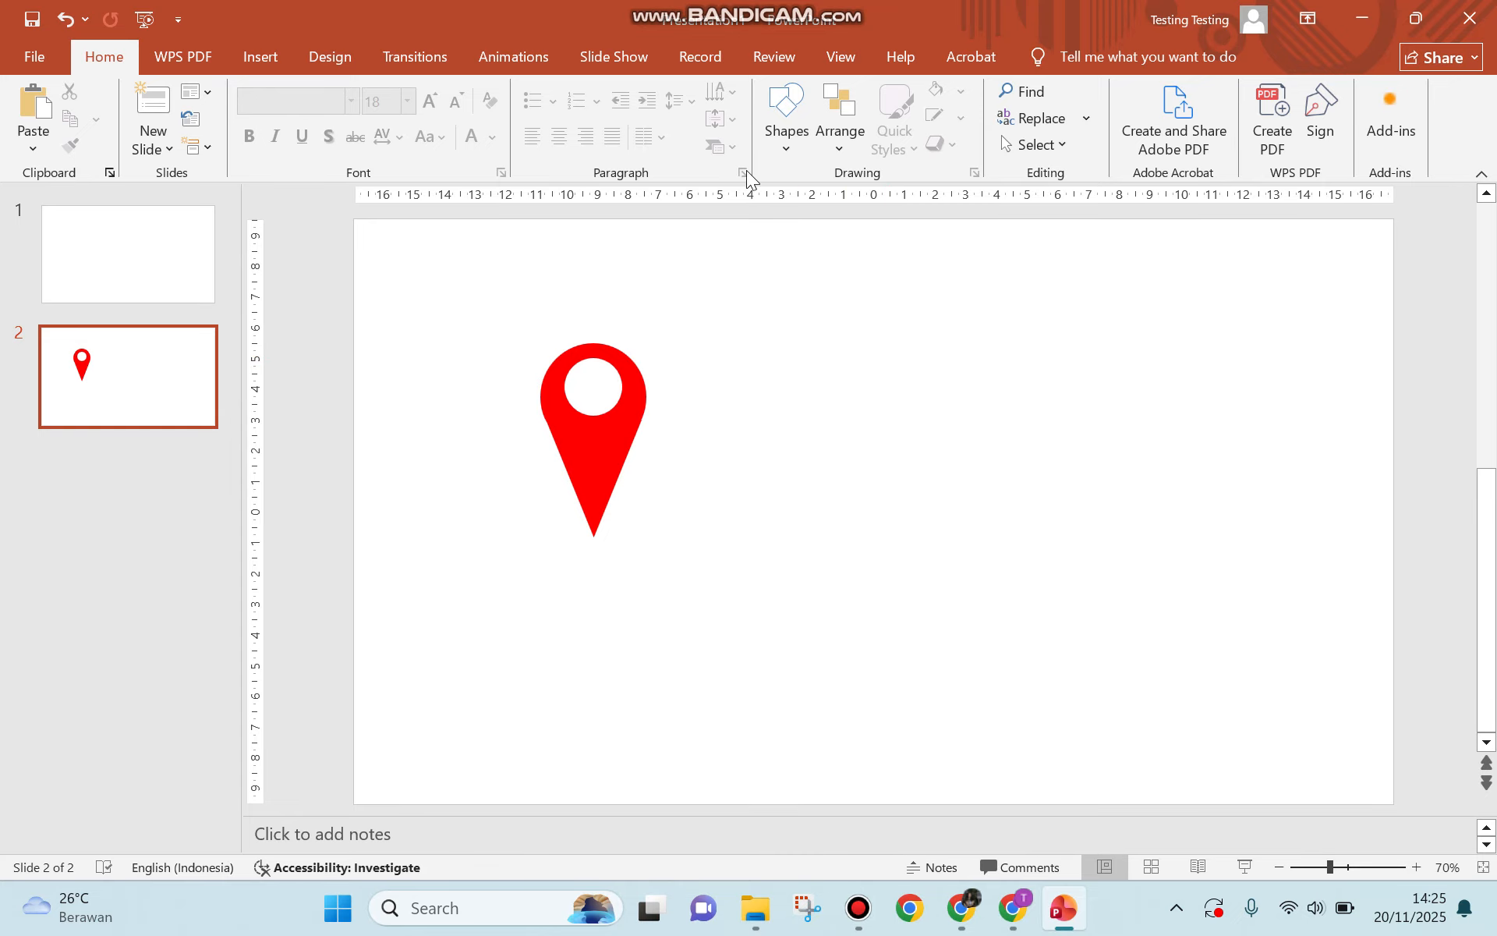
left_click(788, 151)
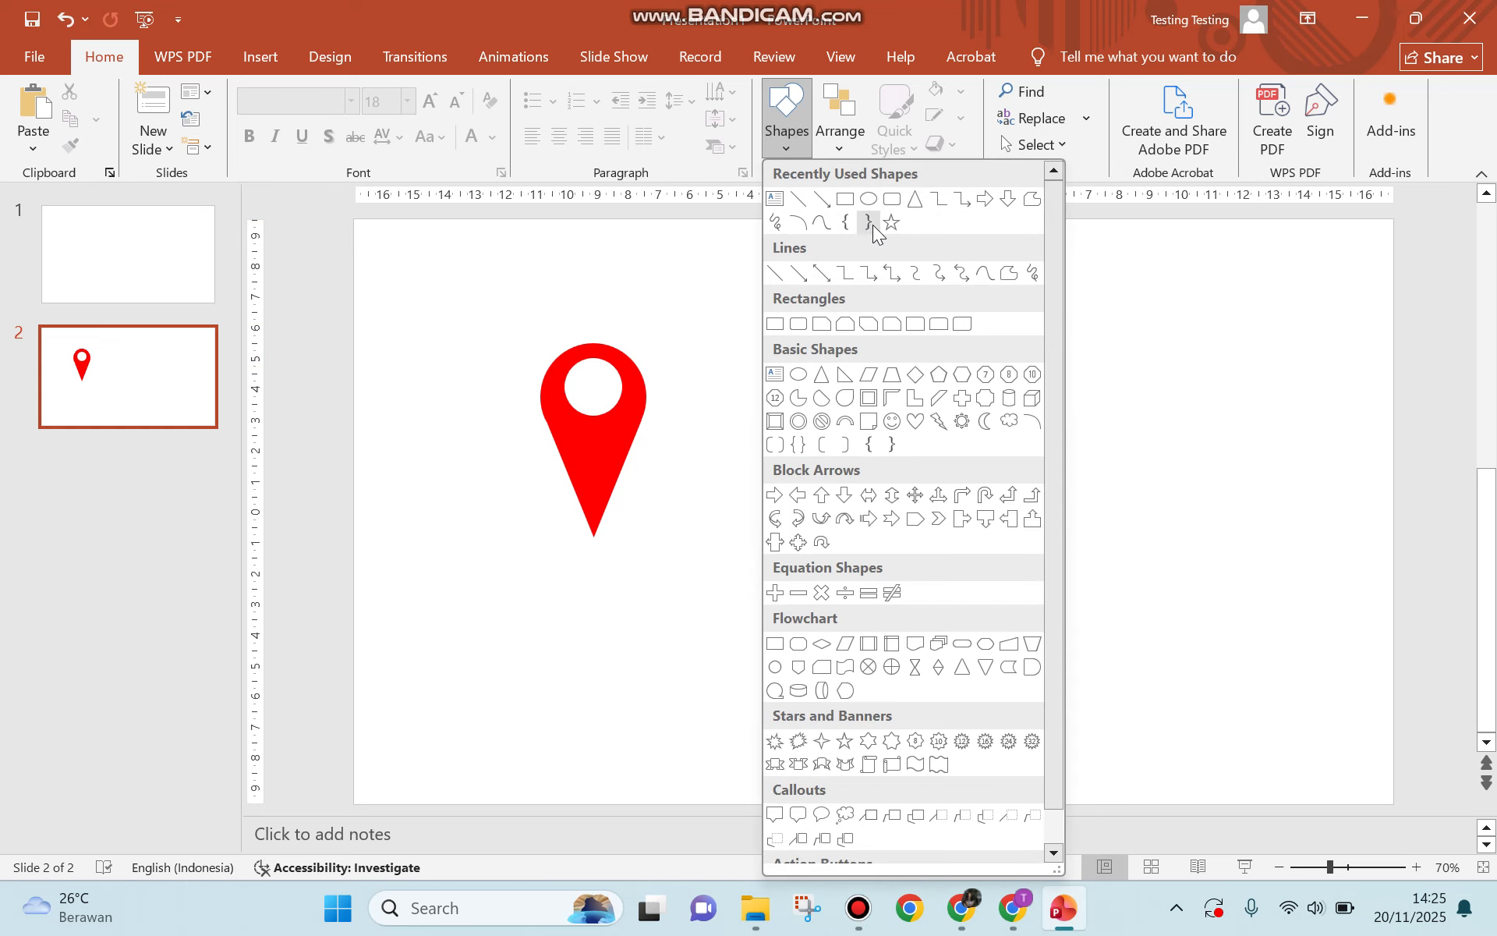
key("Escape")
left_click(277, 64)
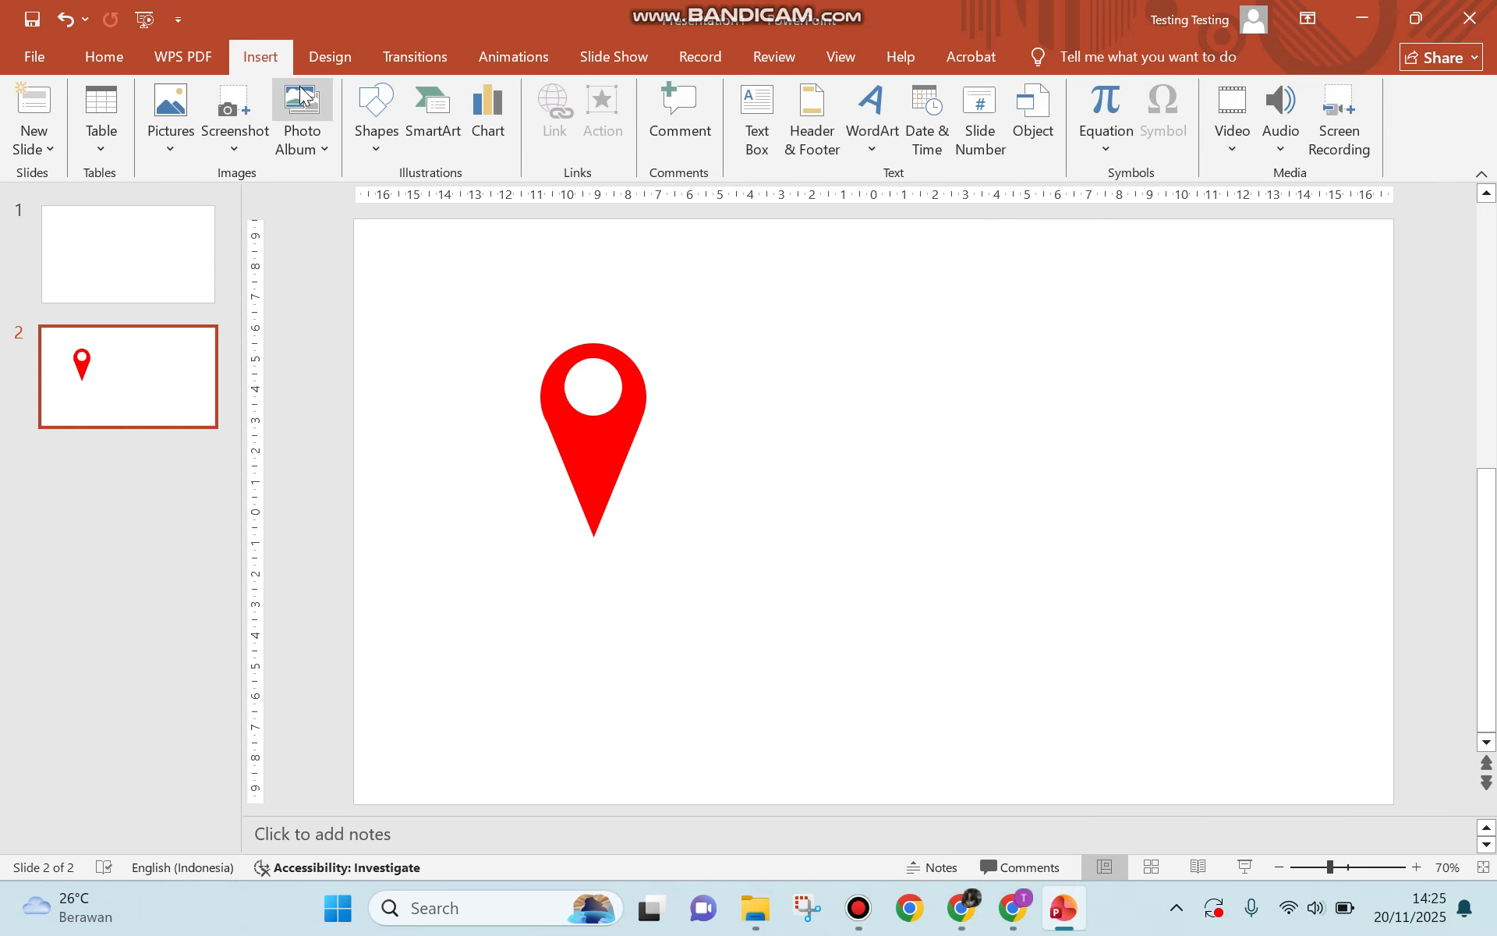
left_click(375, 144)
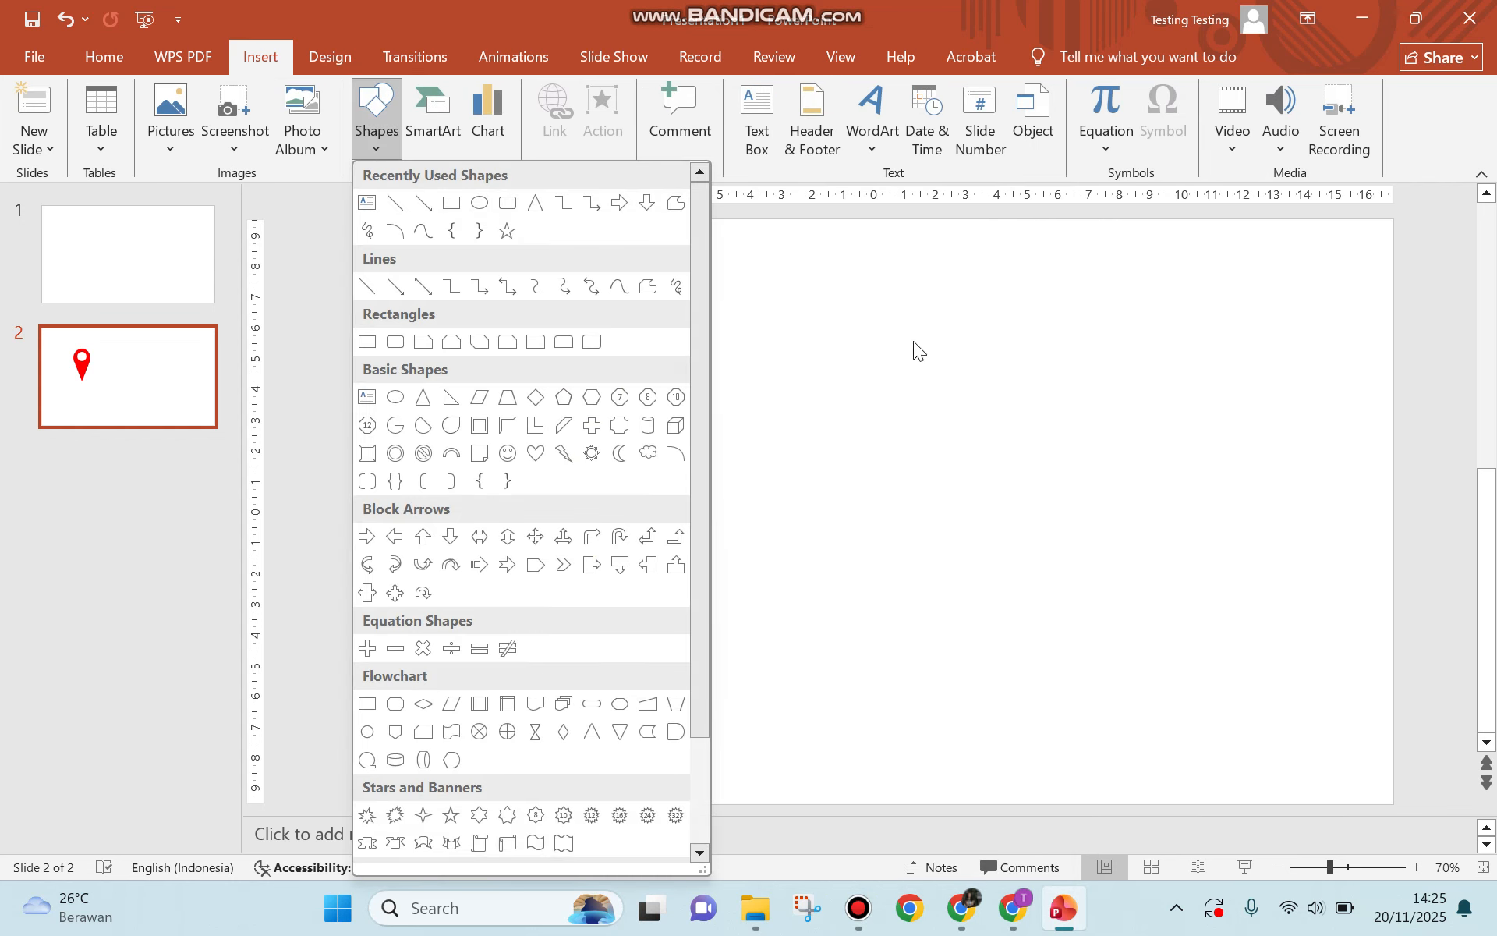
left_click(549, 209)
left_click_drag(912, 446, 1026, 598)
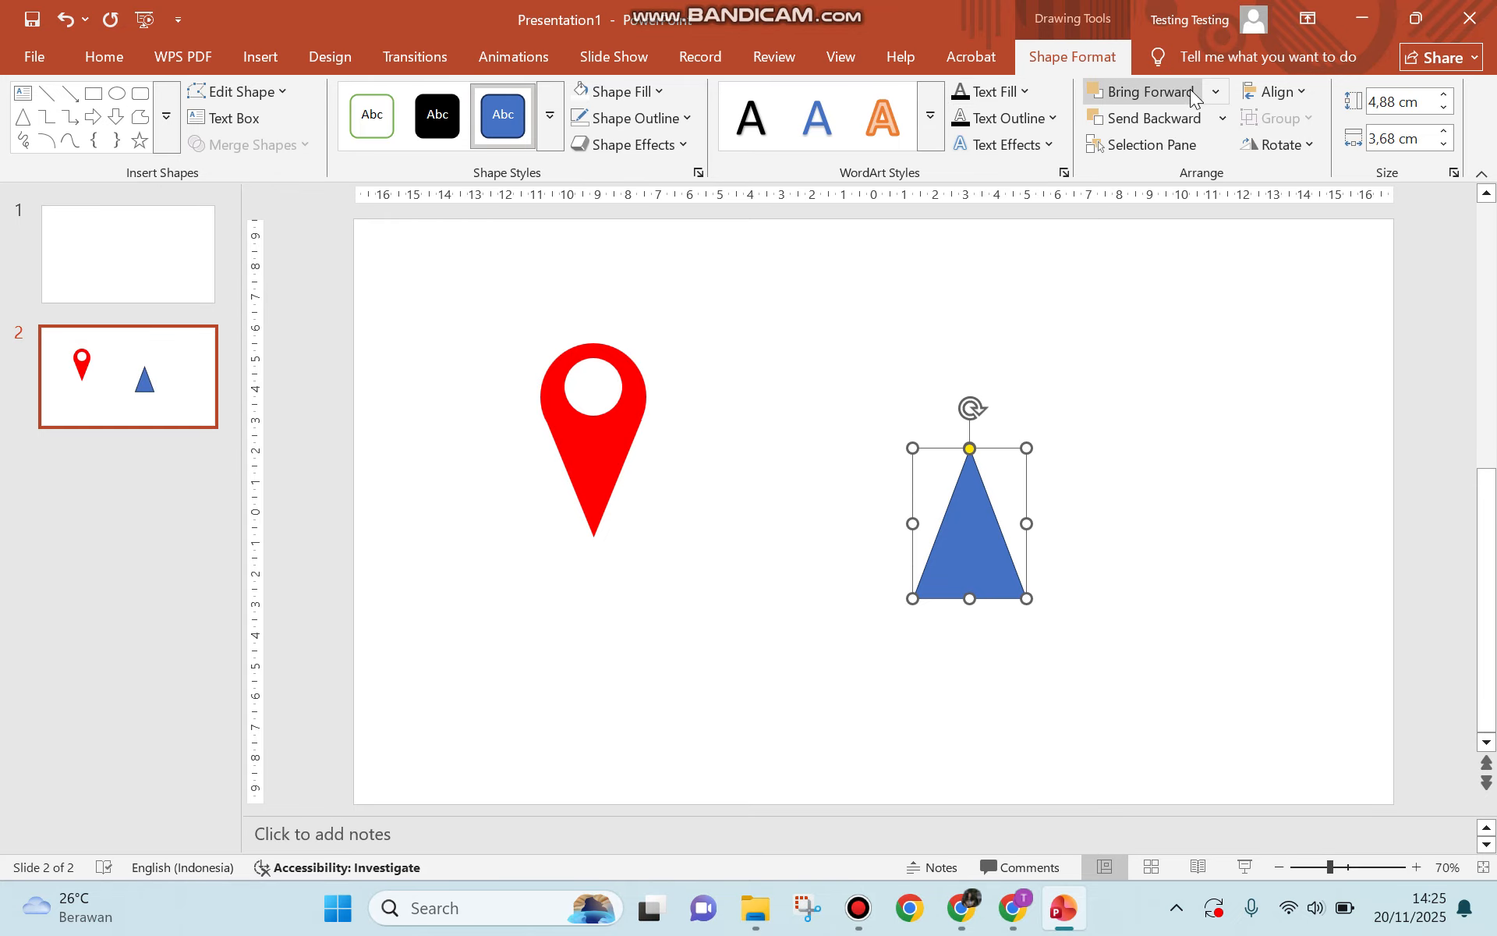
left_click(1311, 148)
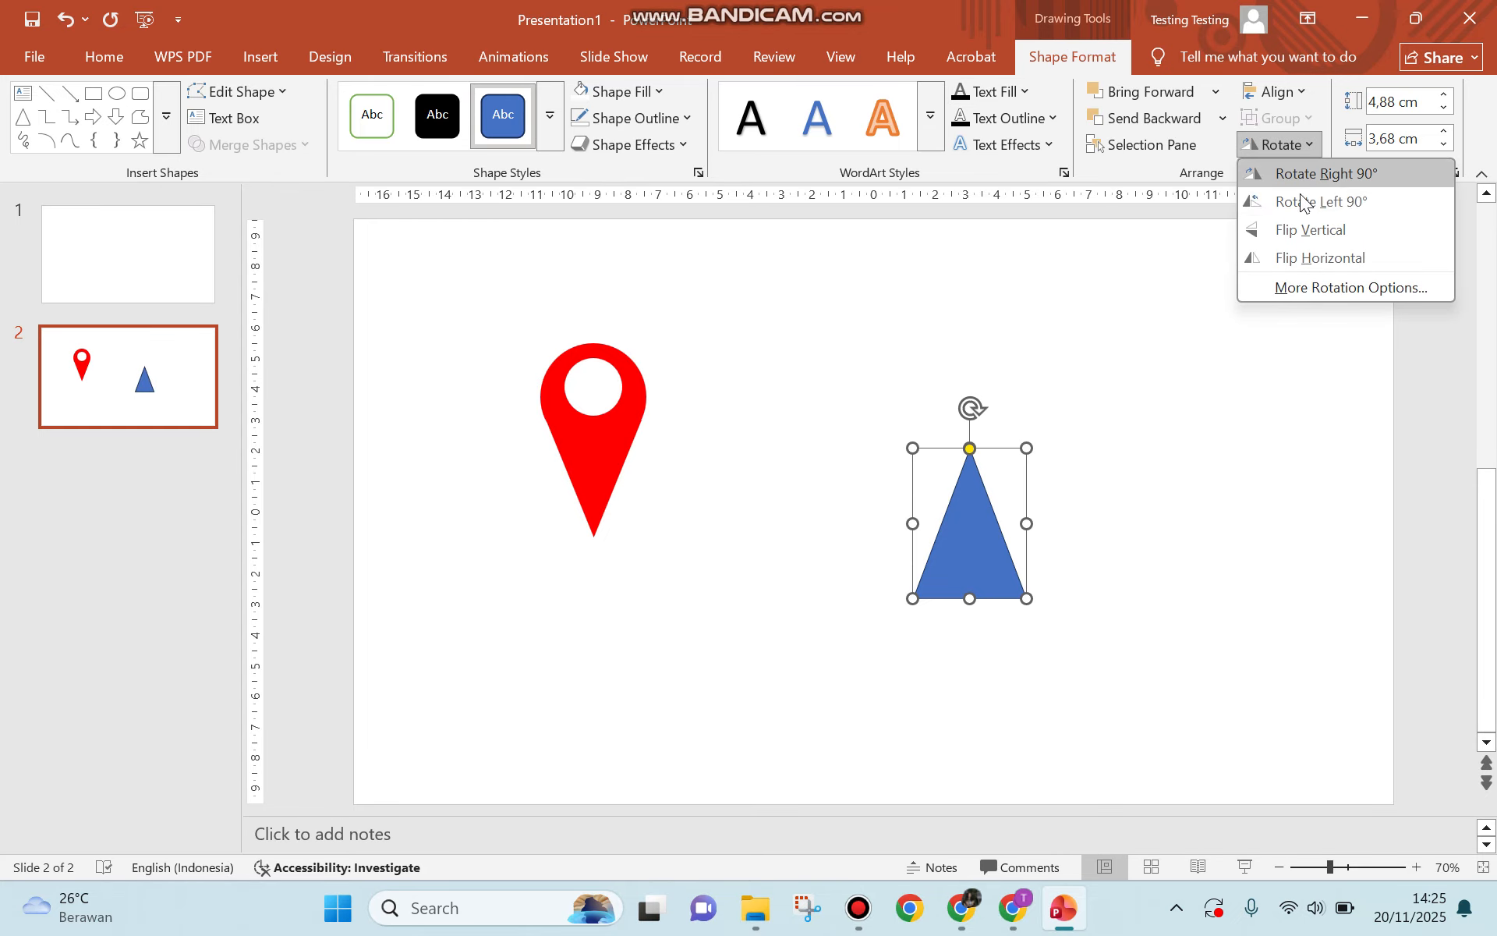
left_click(1336, 226)
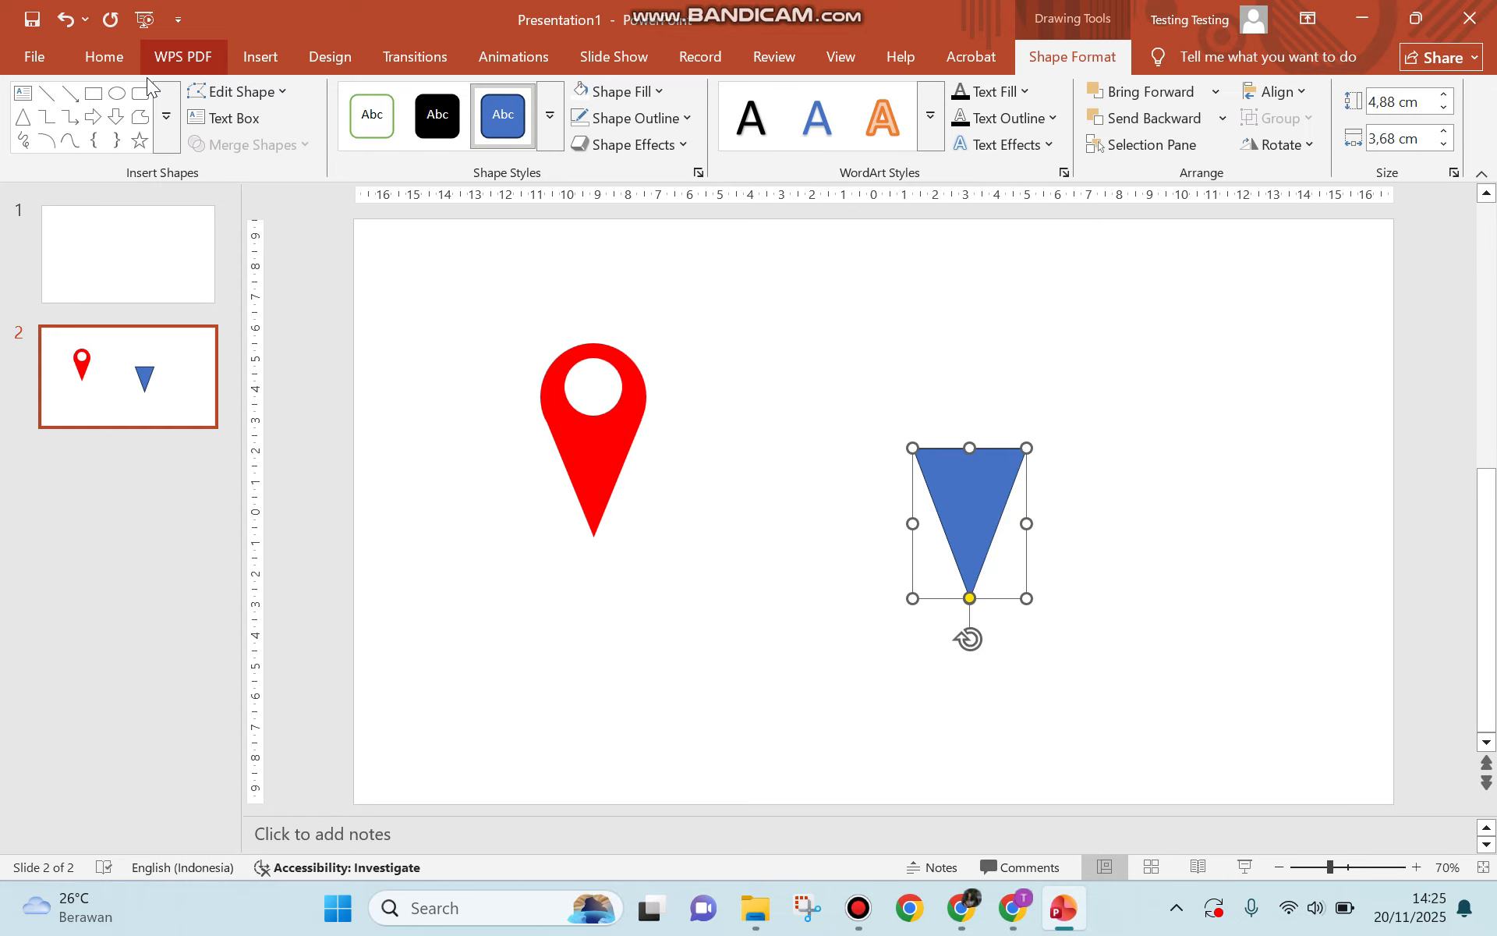
left_click(117, 95)
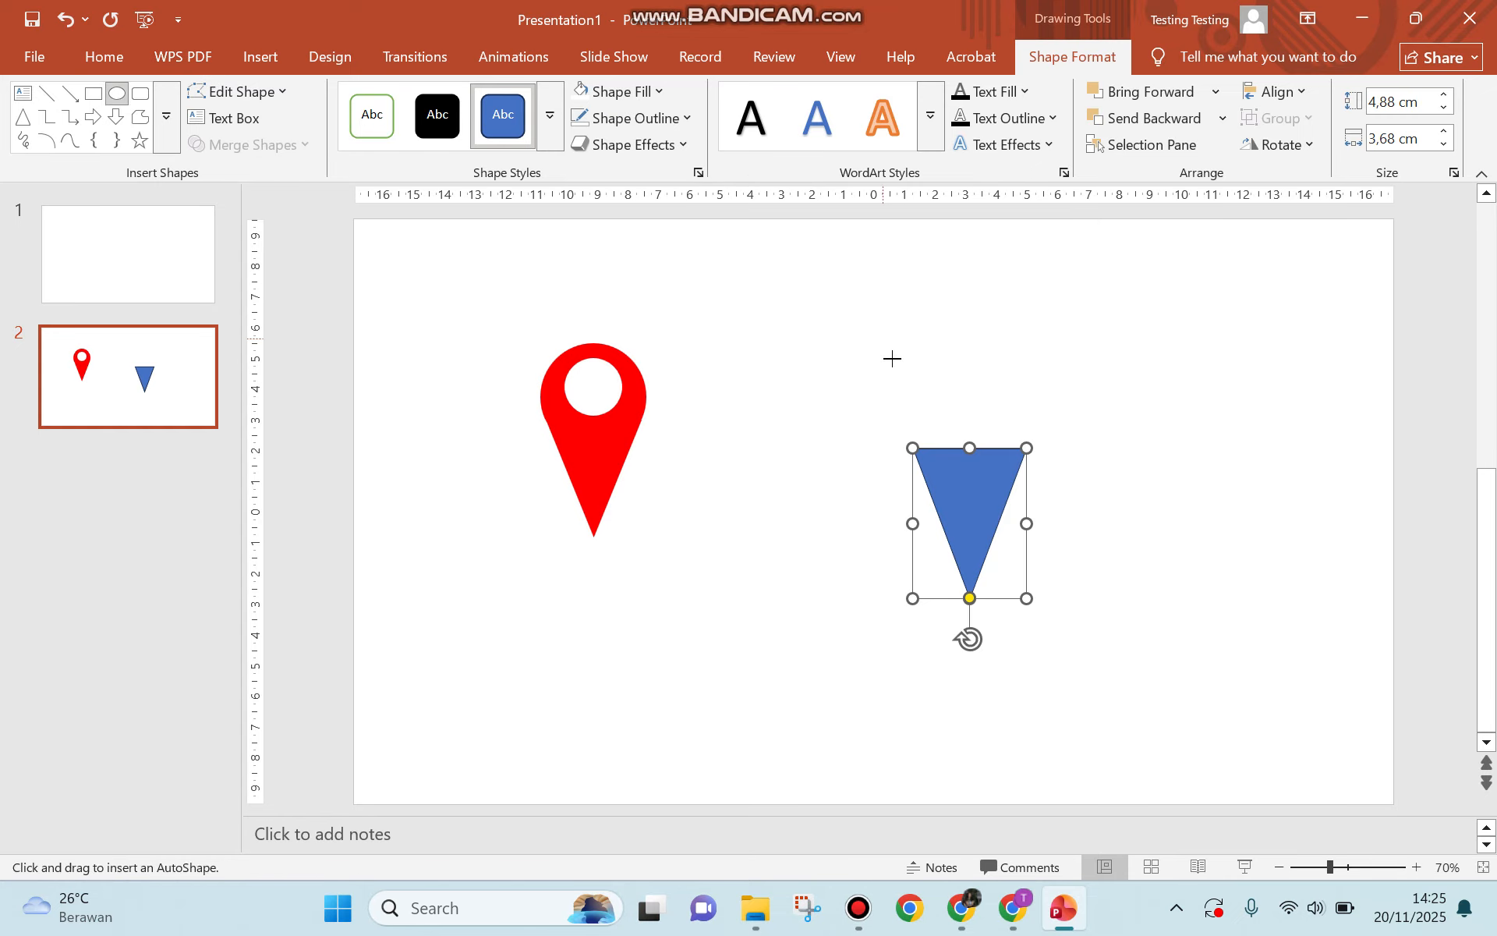
left_click_drag(883, 351, 1017, 457)
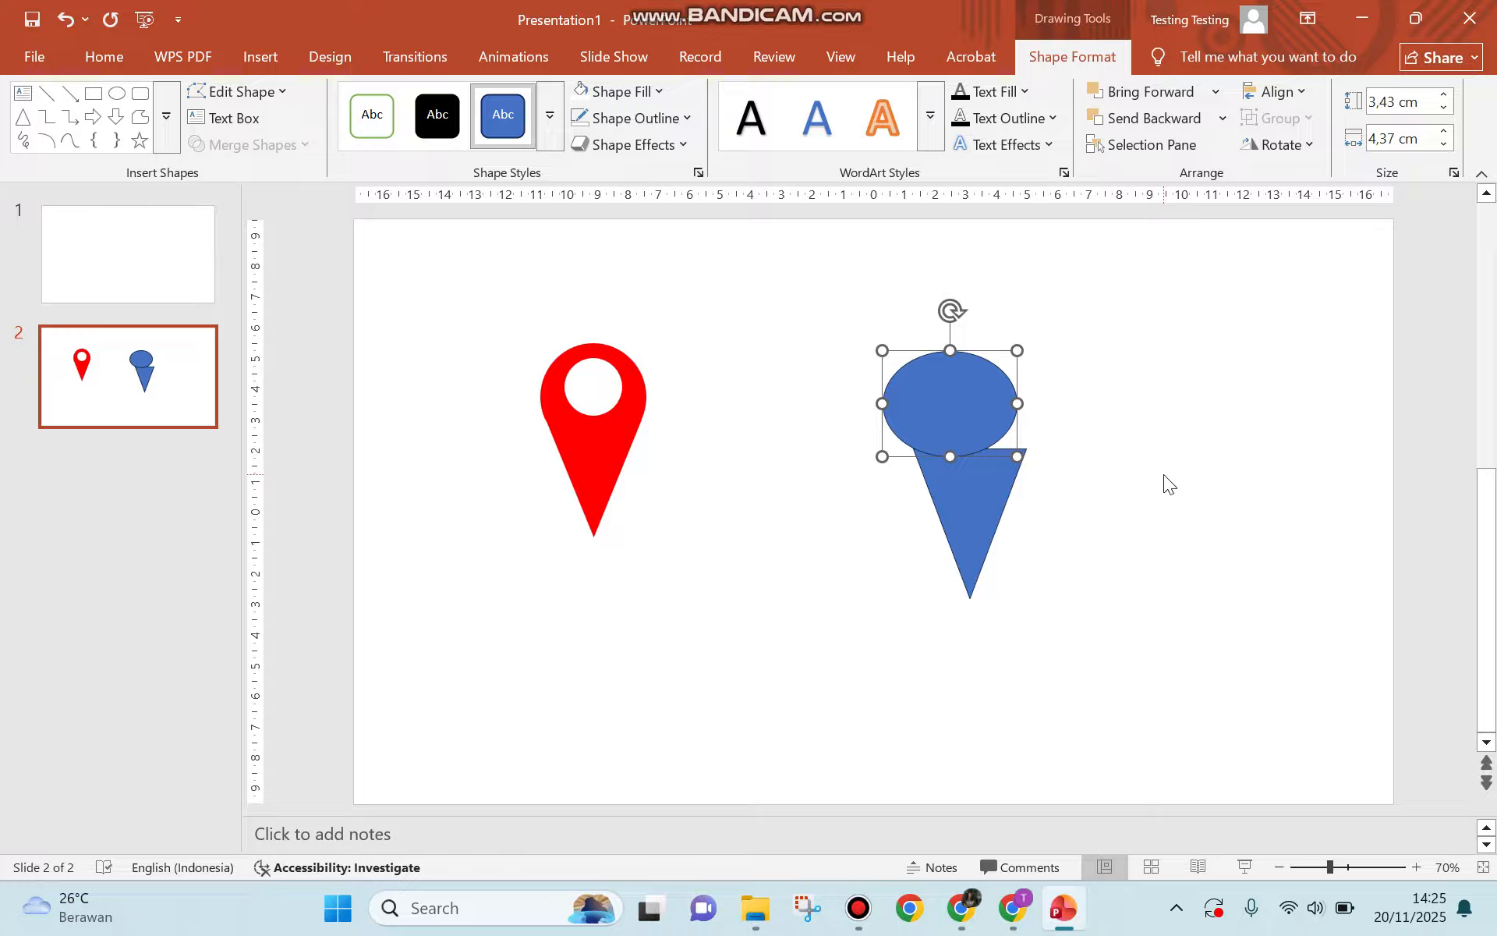
key("Delete")
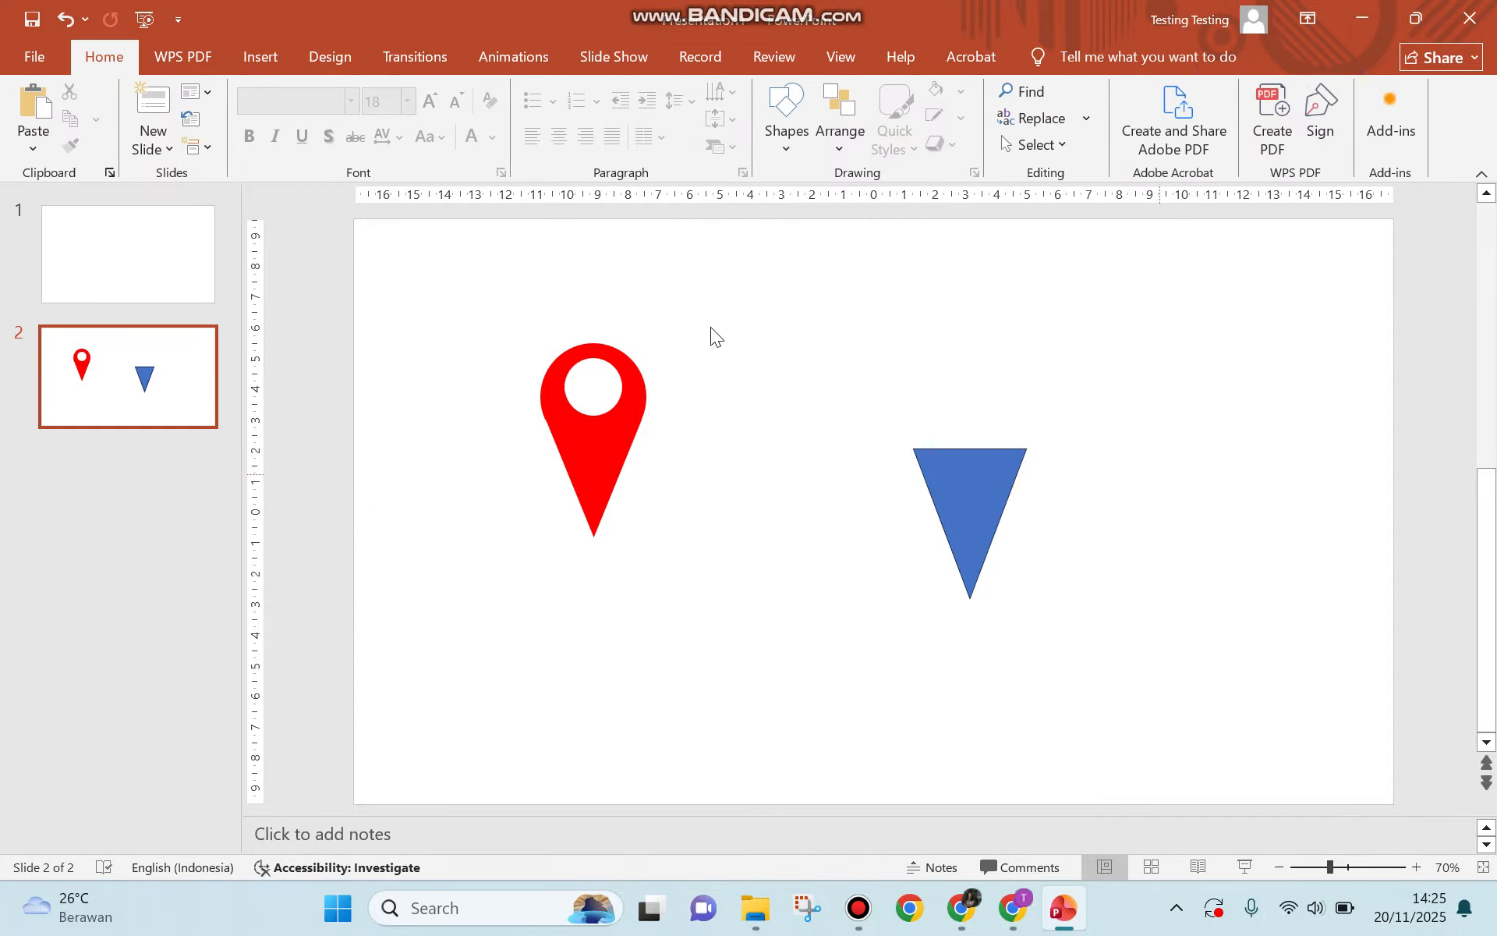
Draw a perfect circle about 4.29 cm in diameter directly above the inverted triangle.
left_click(786, 132)
left_click(873, 200)
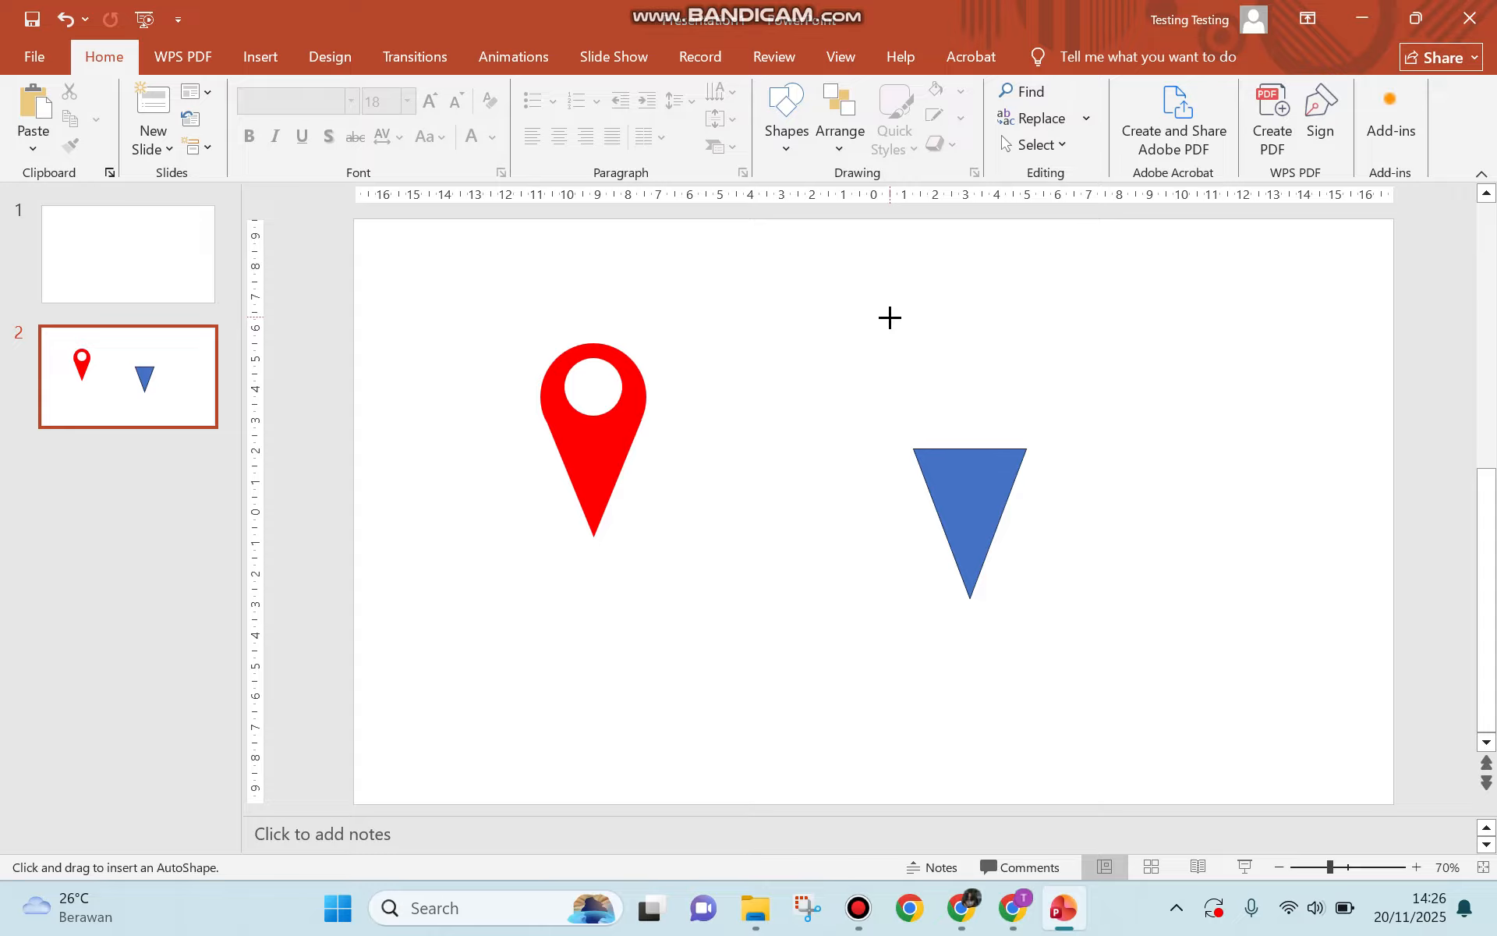
left_click_drag(890, 317, 983, 448)
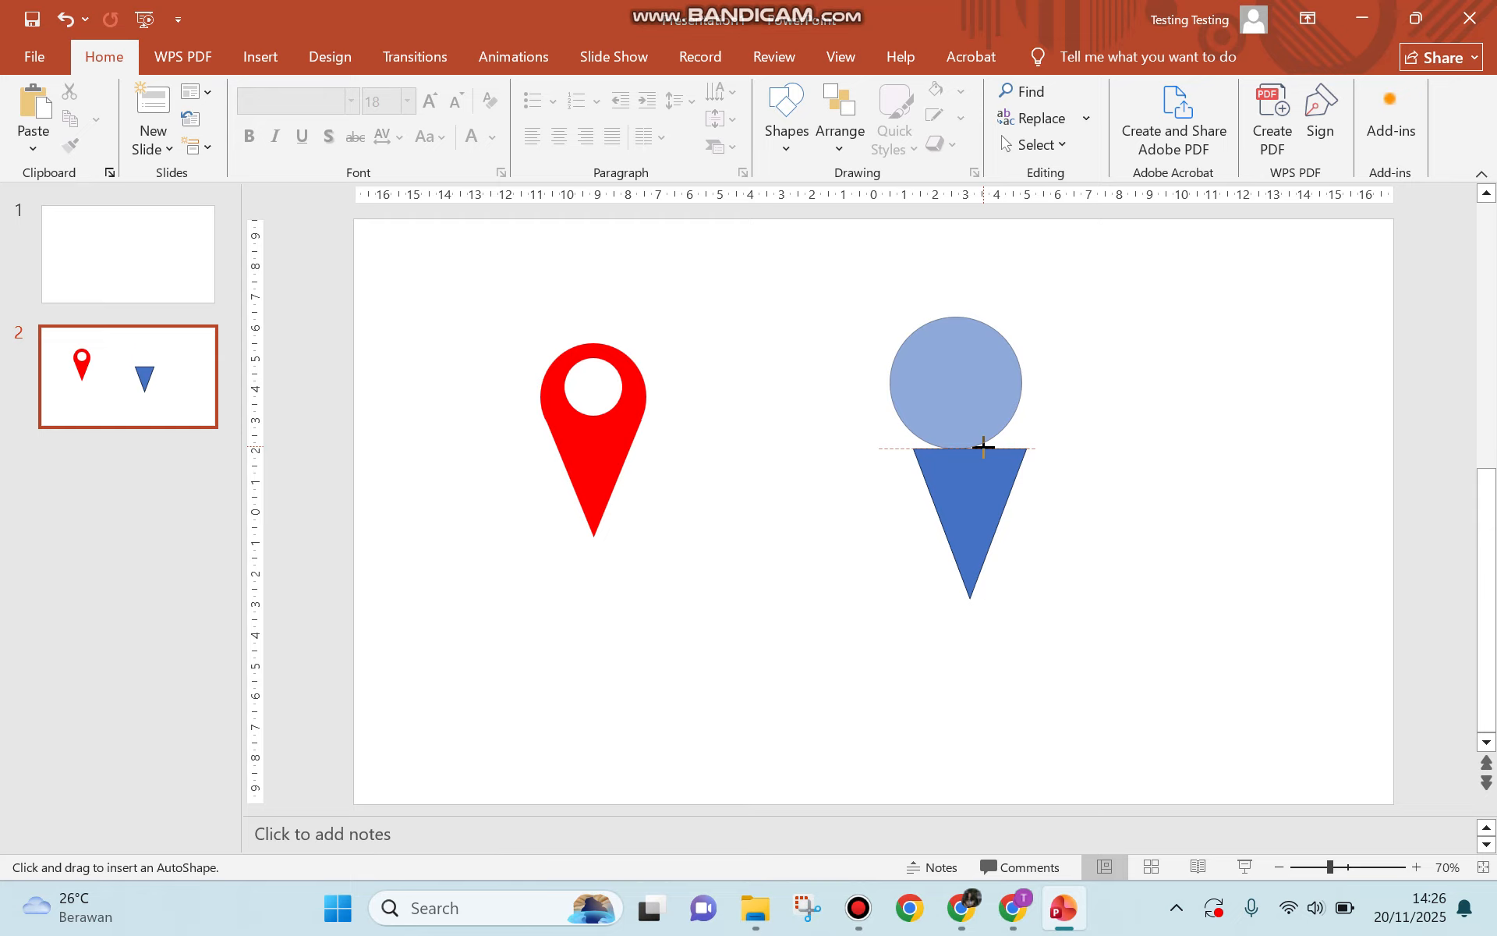
left_click_drag(983, 447, 983, 448)
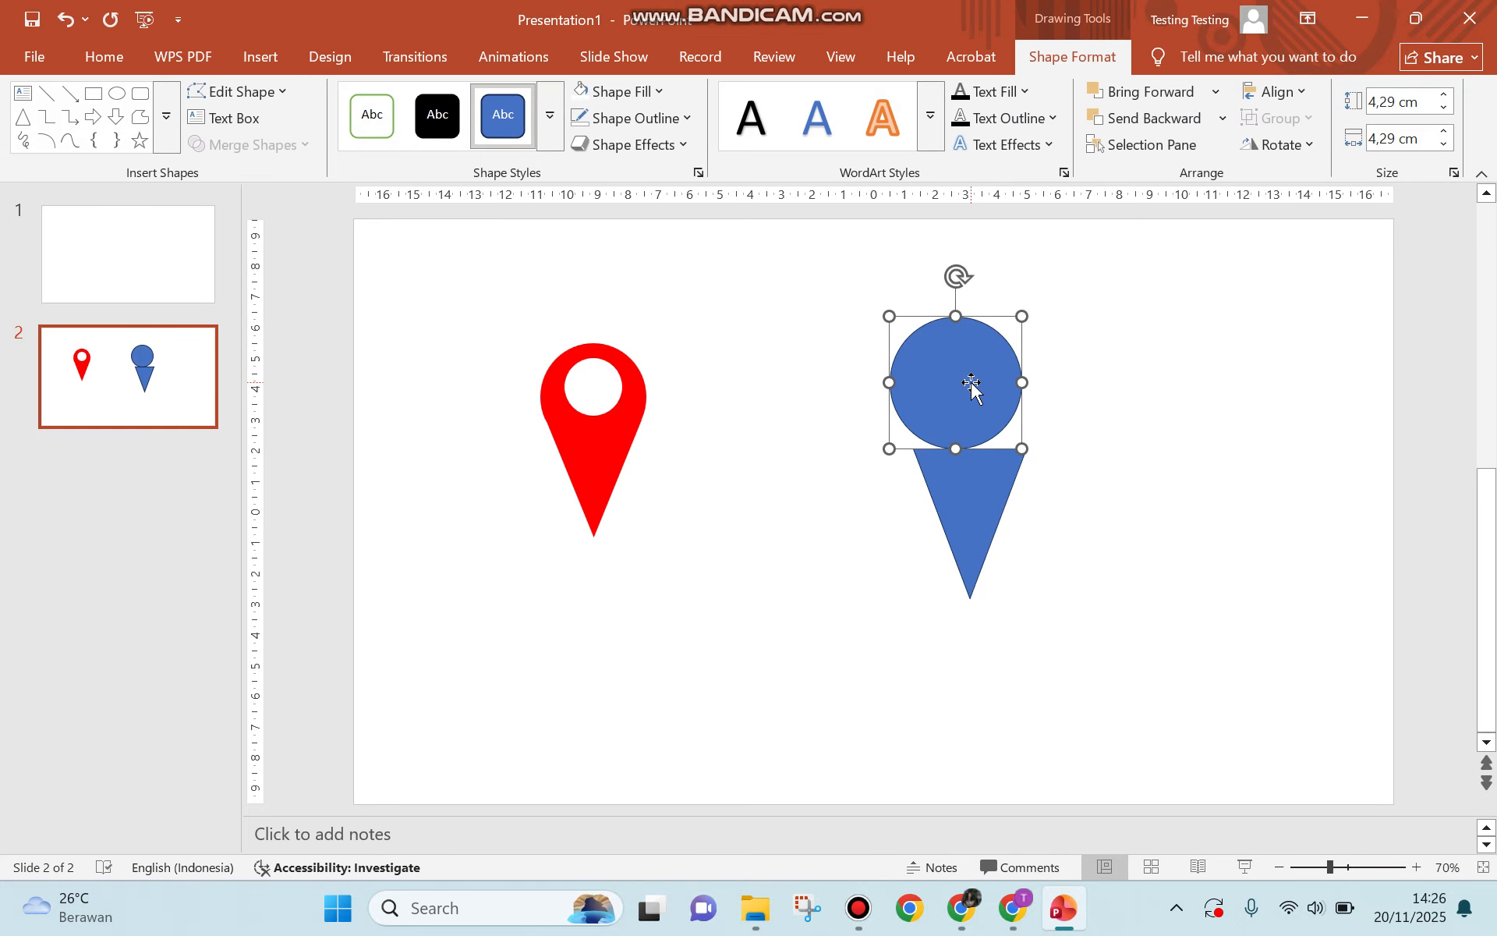
Move the circle down over the triangle's upper edge and centre it horizontally on the triangle.
key("Down")
key("Down")
key("Down")
key("Down")
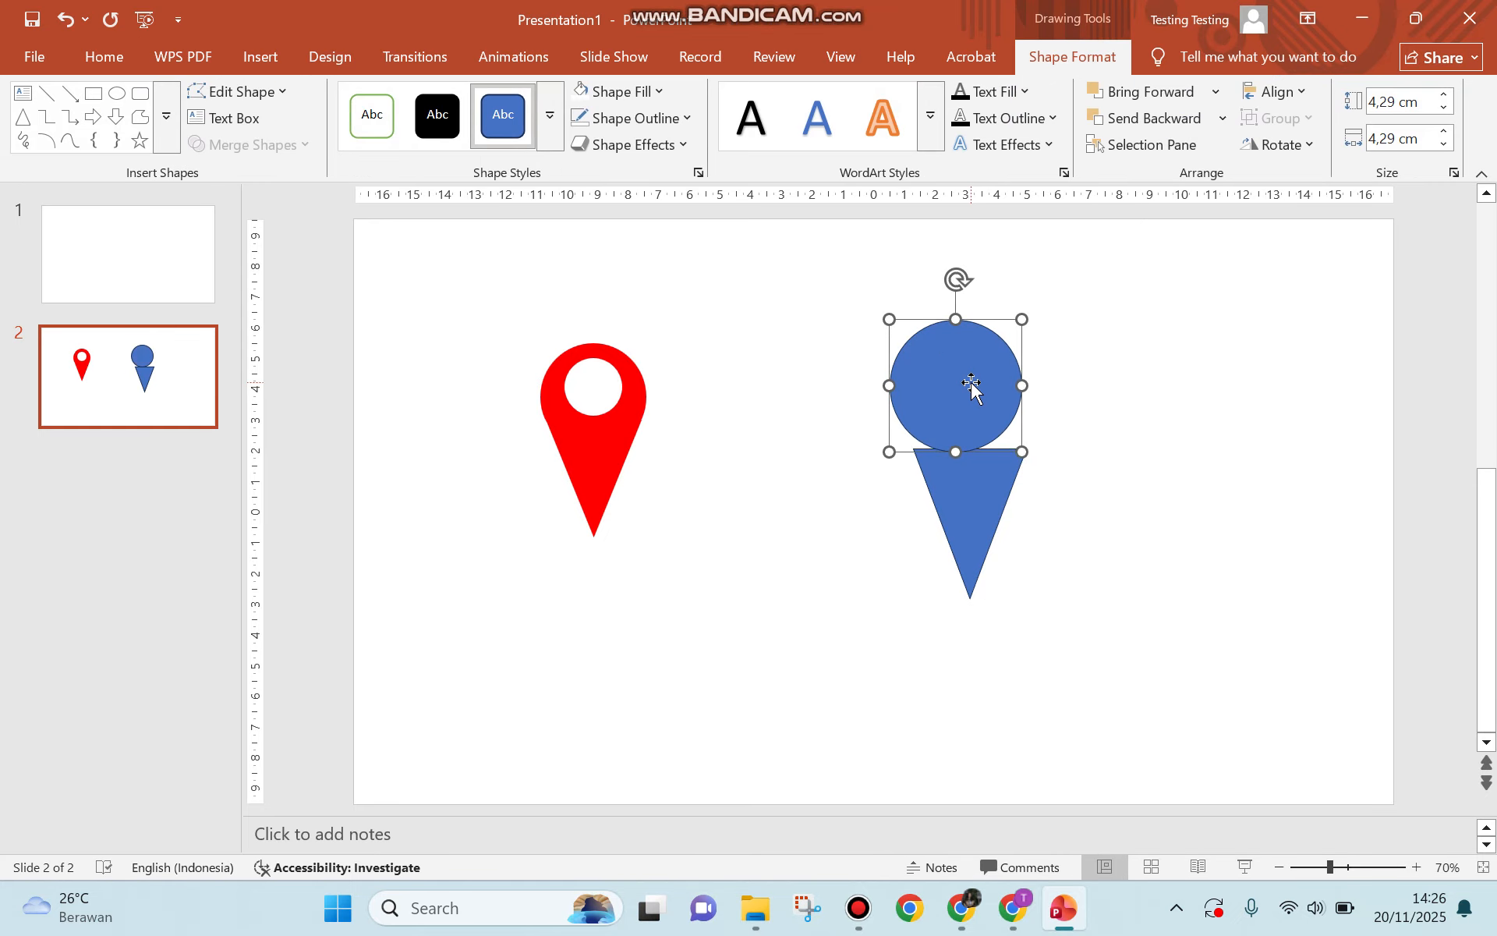
key("Down")
key("Down")
key("Down")
key("Down")
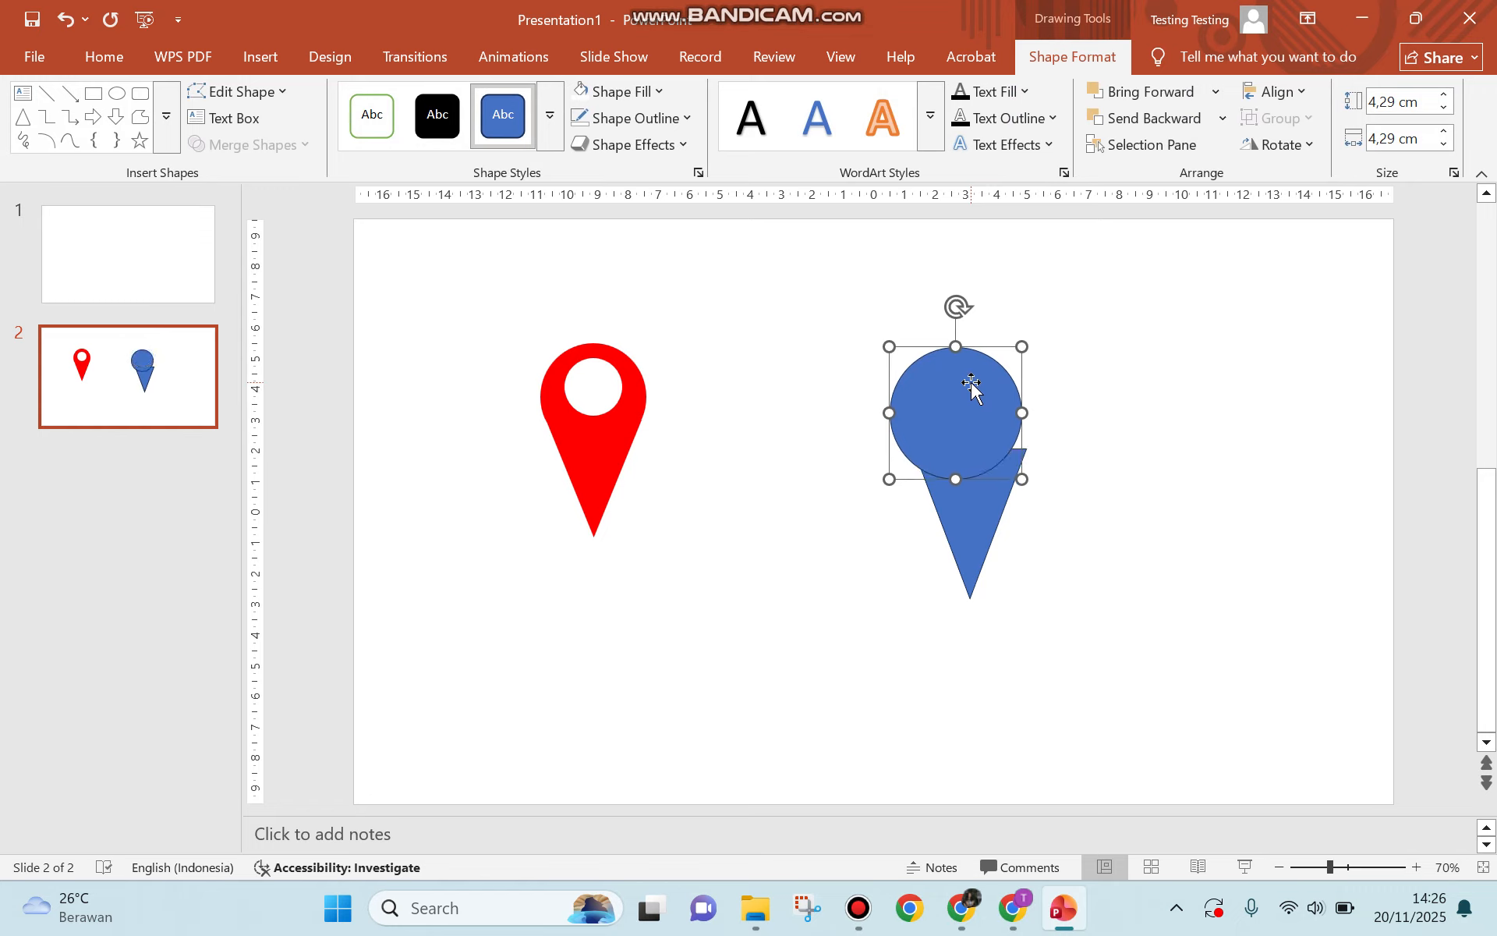
left_click_drag(971, 382, 989, 382)
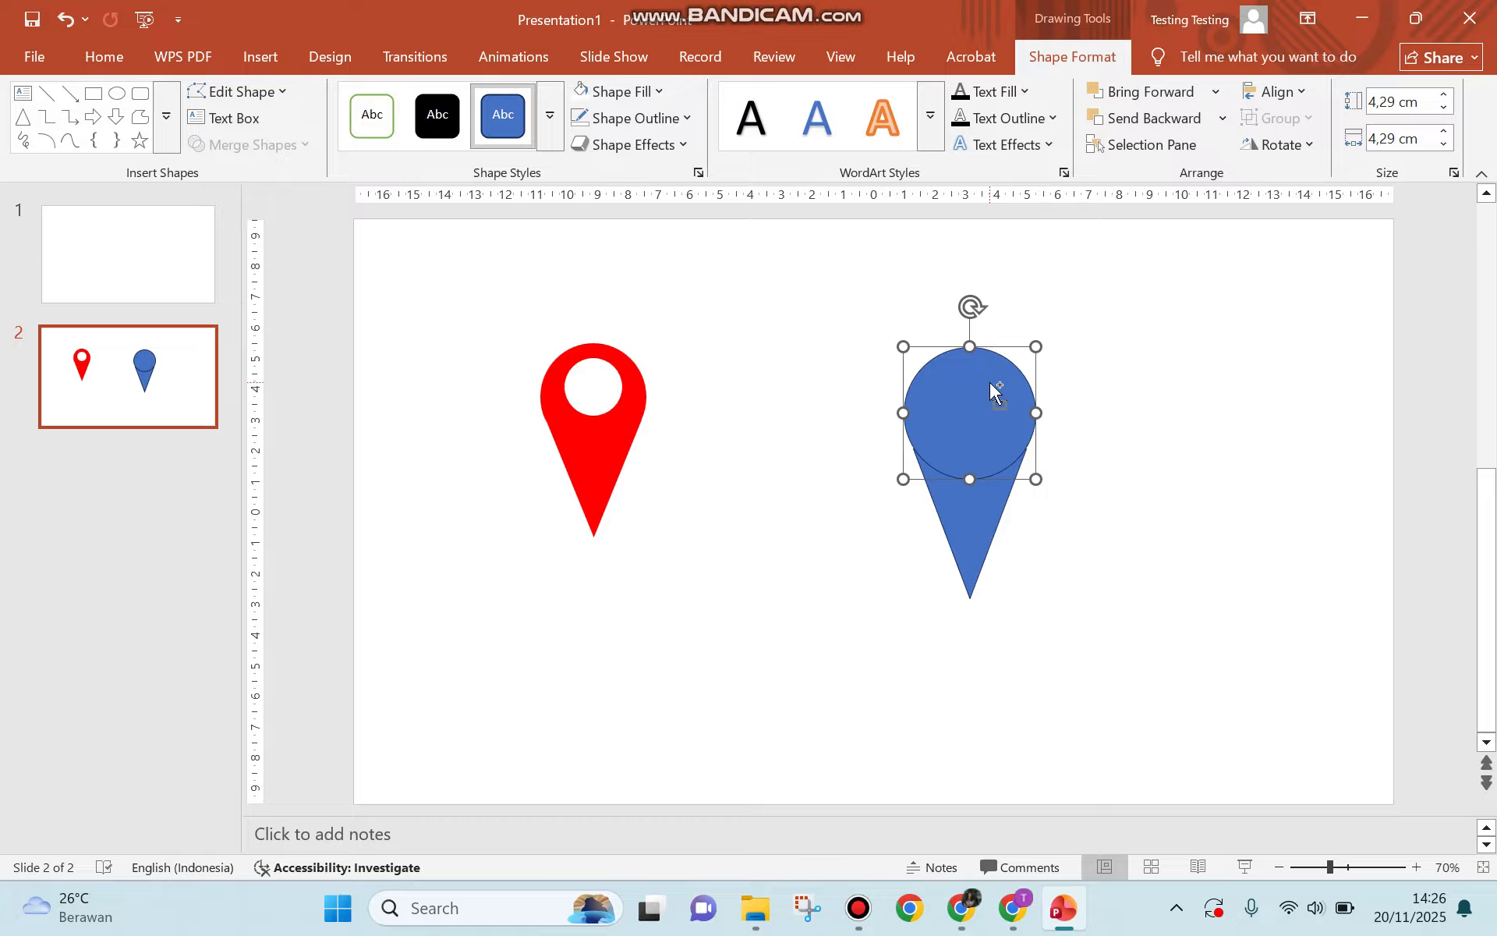
Fine-tune the circle's vertical position so its sides meet the triangle's upper corners.
key("ctrl+Down")
key("ctrl+Down")
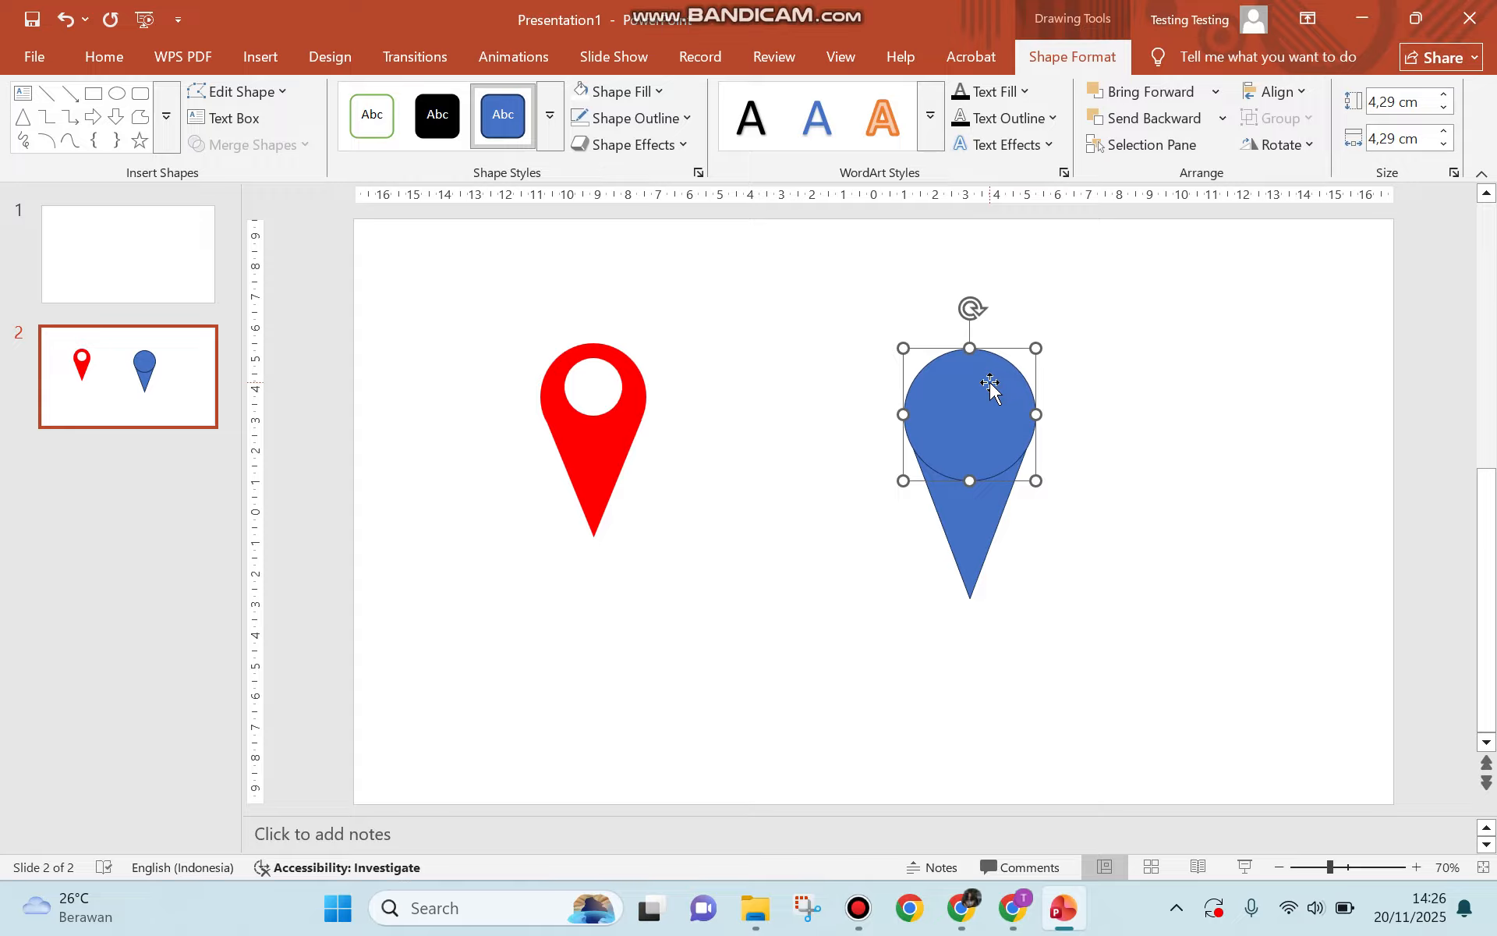
key("ctrl+Up")
key("ctrl+Up")
key("ctrl+Up")
key("ctrl+Up")
key("ctrl+Up")
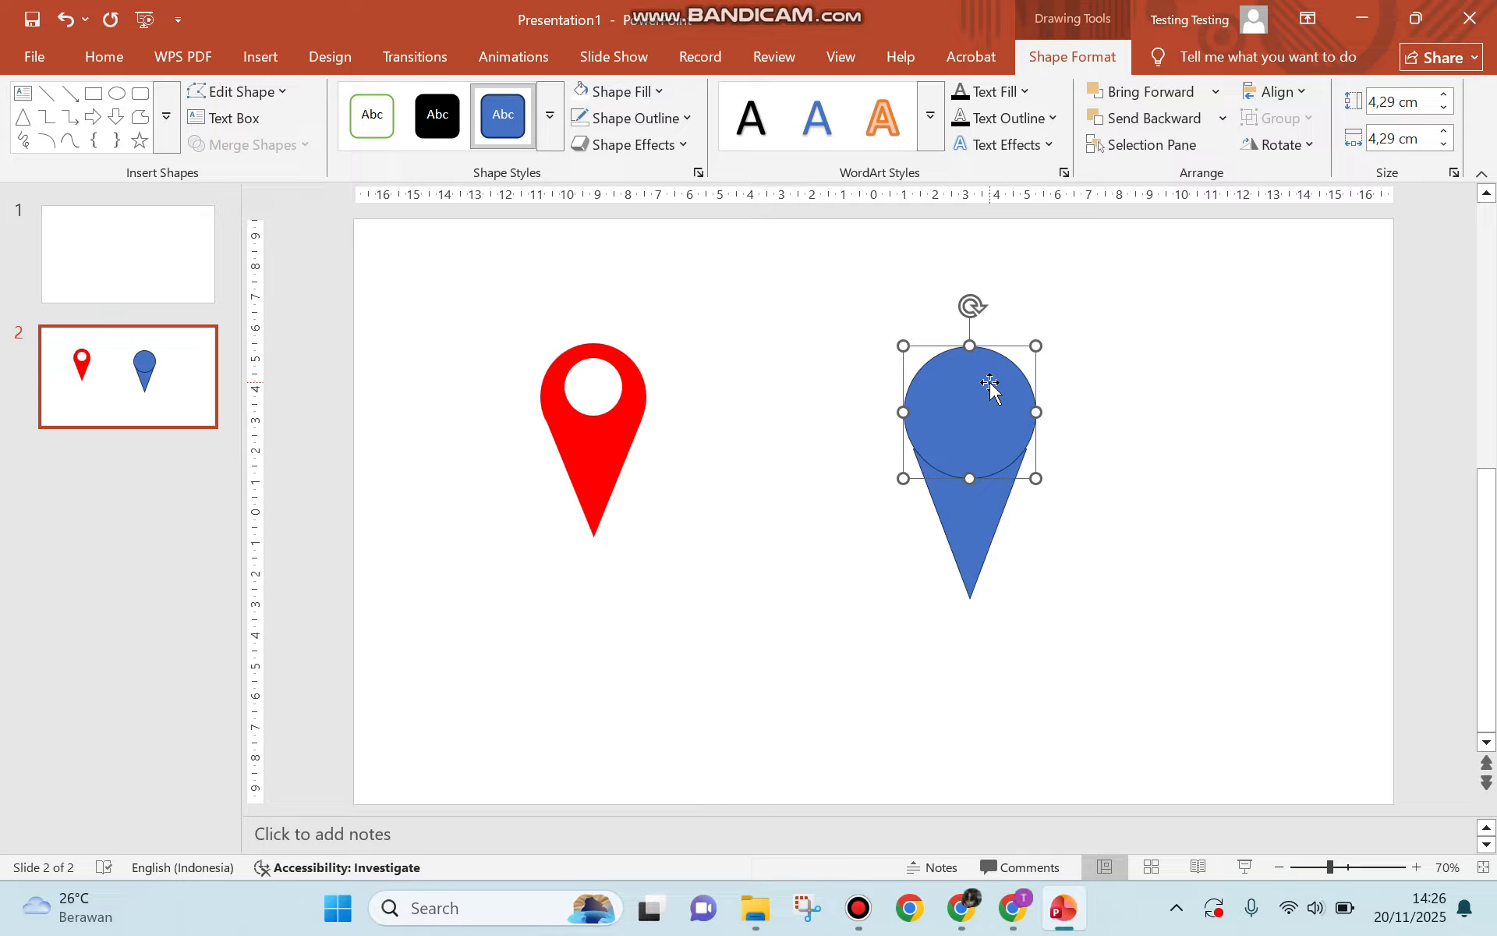
key("ctrl+Down")
key("ctrl+Down")
key("ctrl+Down")
key("ctrl+Down")
key("ctrl+Down")
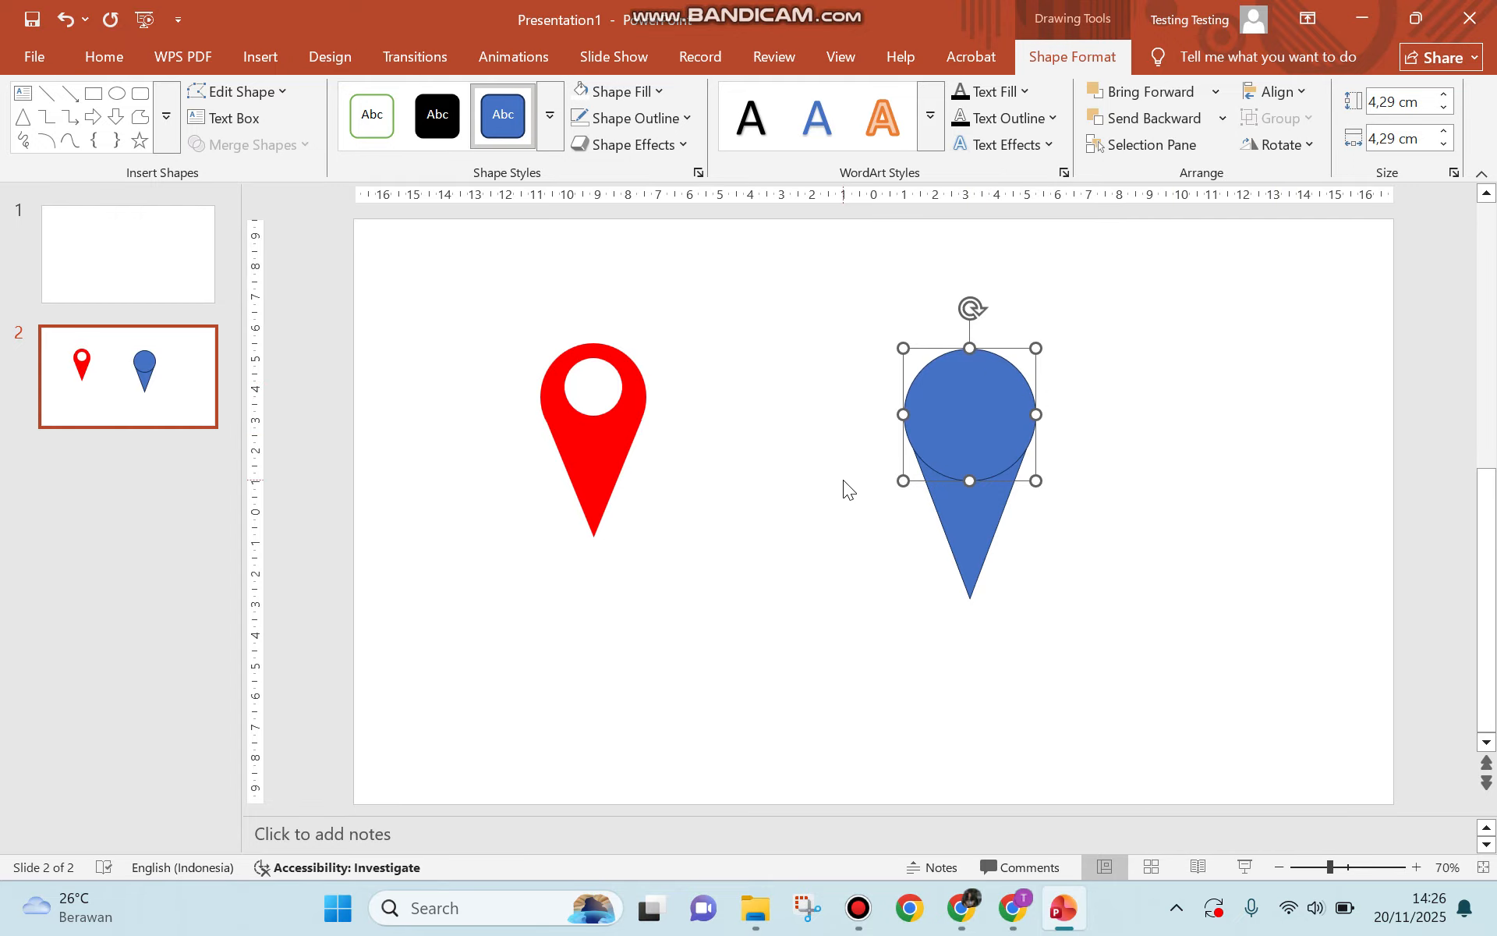
left_click(834, 429)
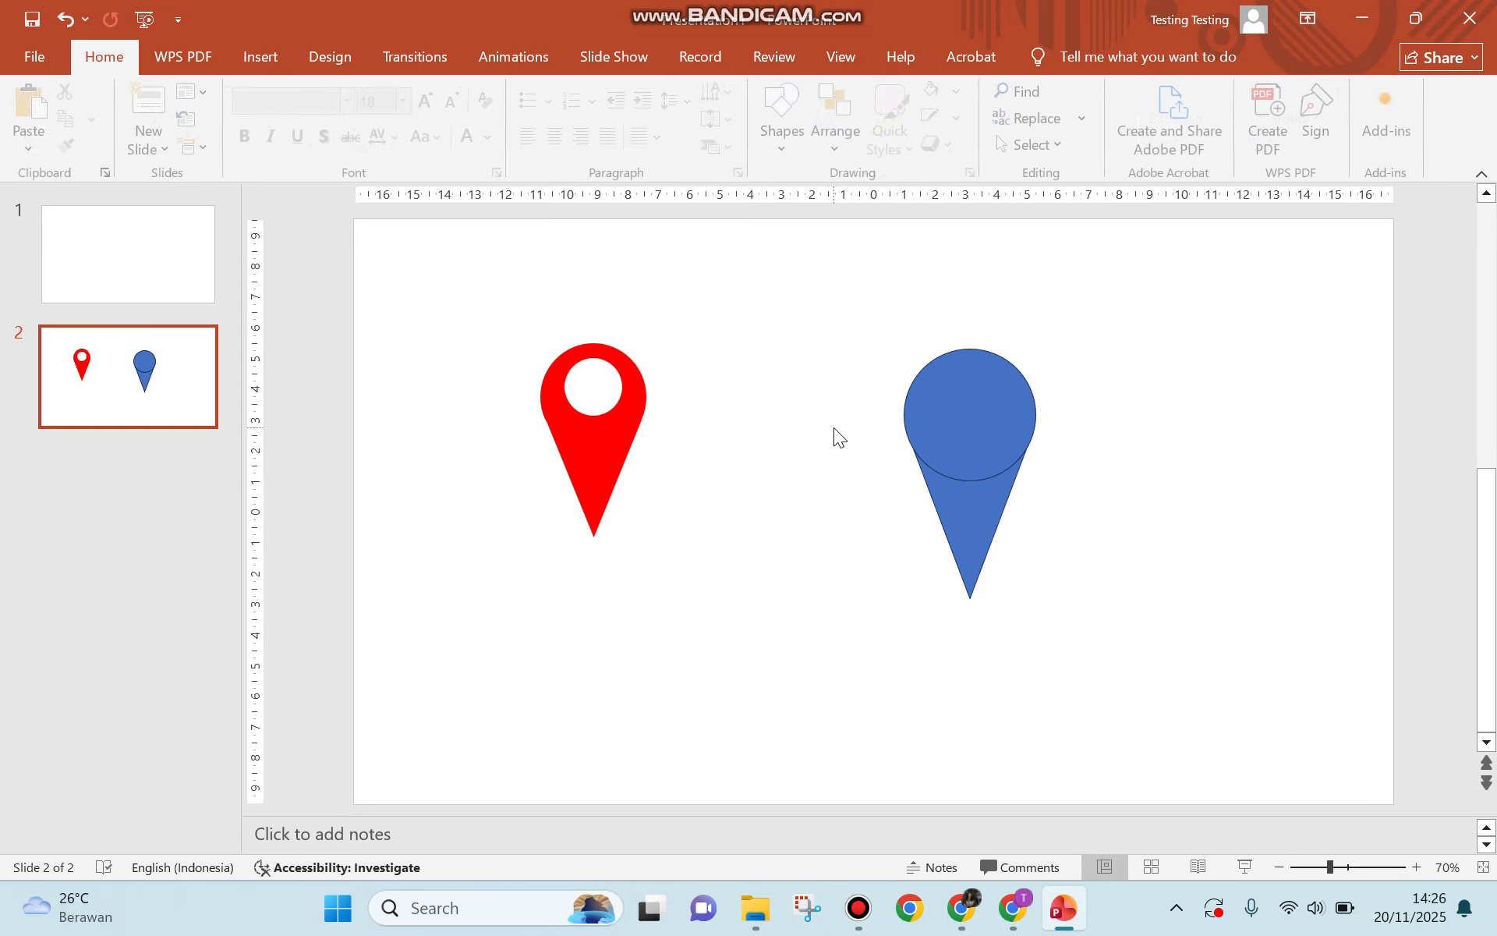
Remove the outlines from both the blue circle and the blue triangle.
left_click(955, 359)
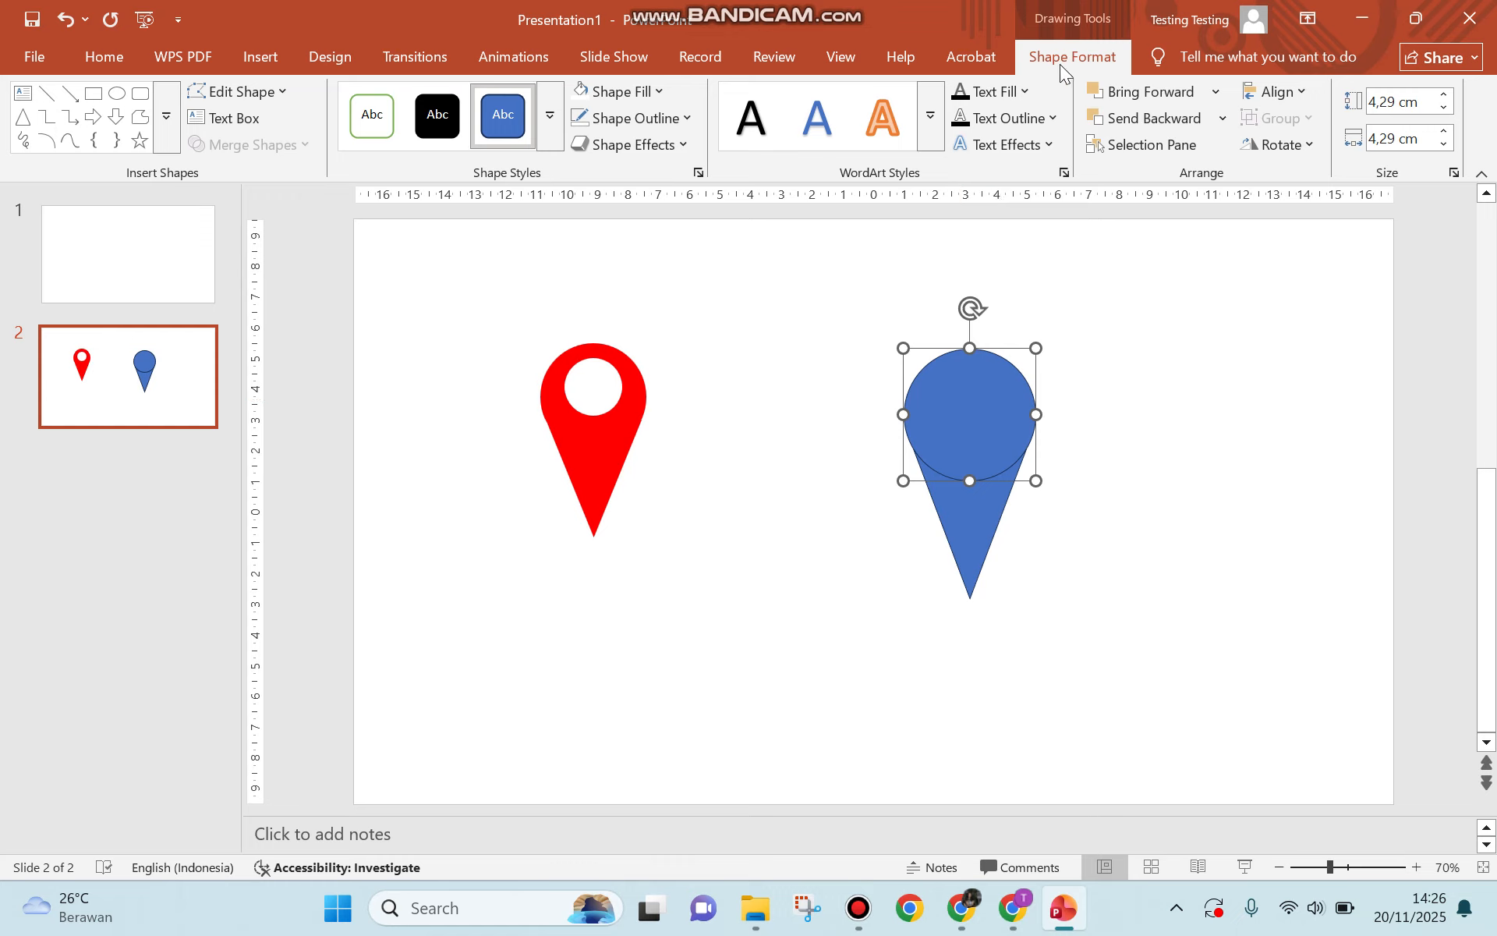
left_click(686, 117)
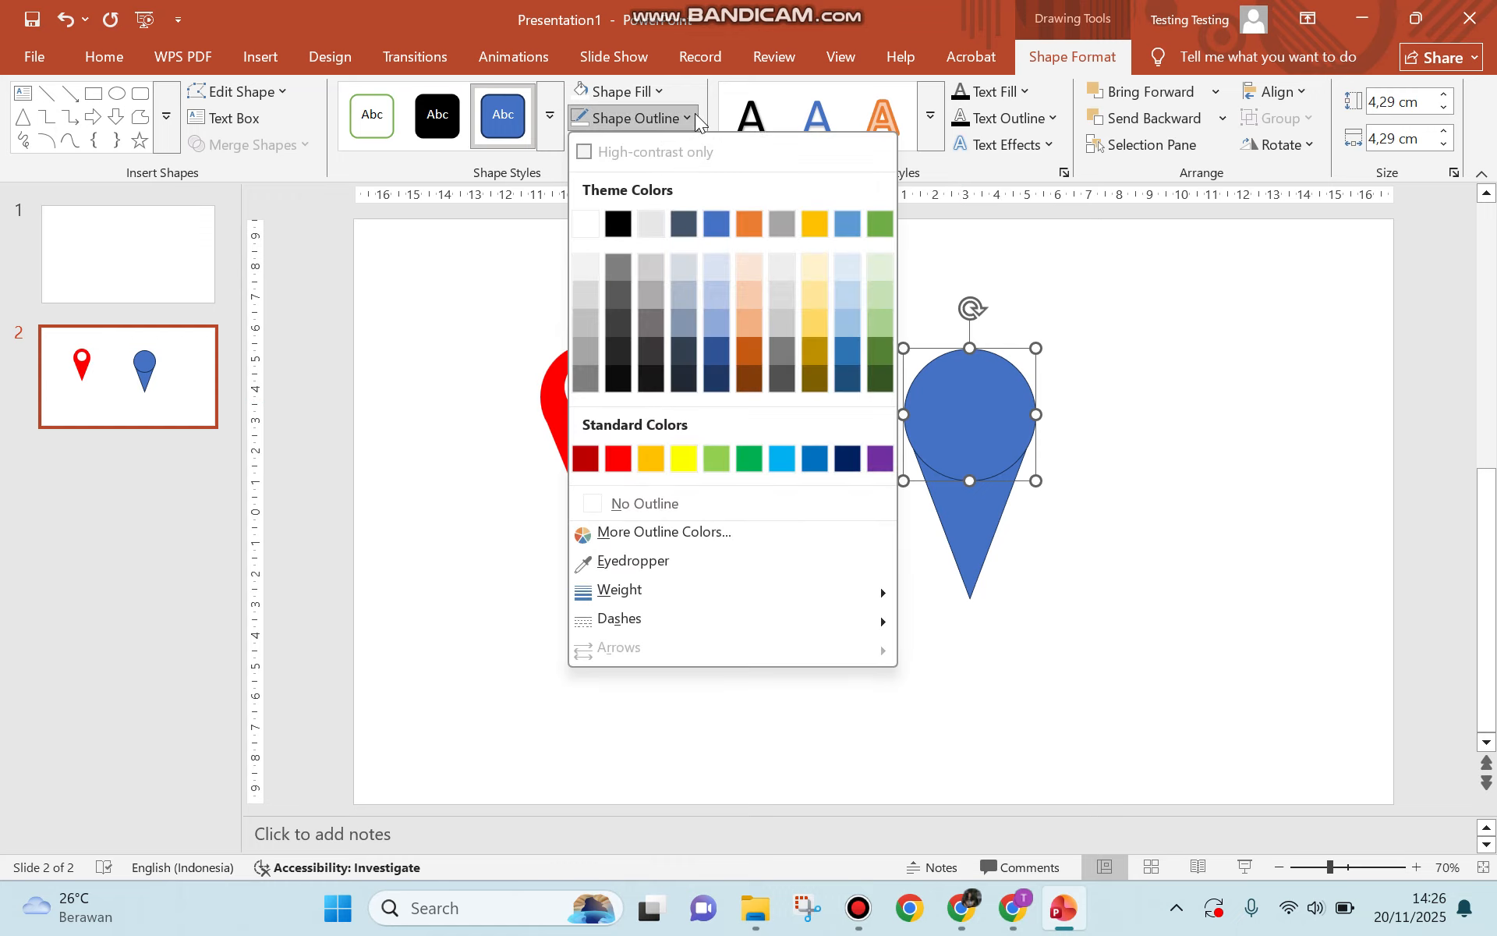
left_click(606, 503)
left_click(978, 546)
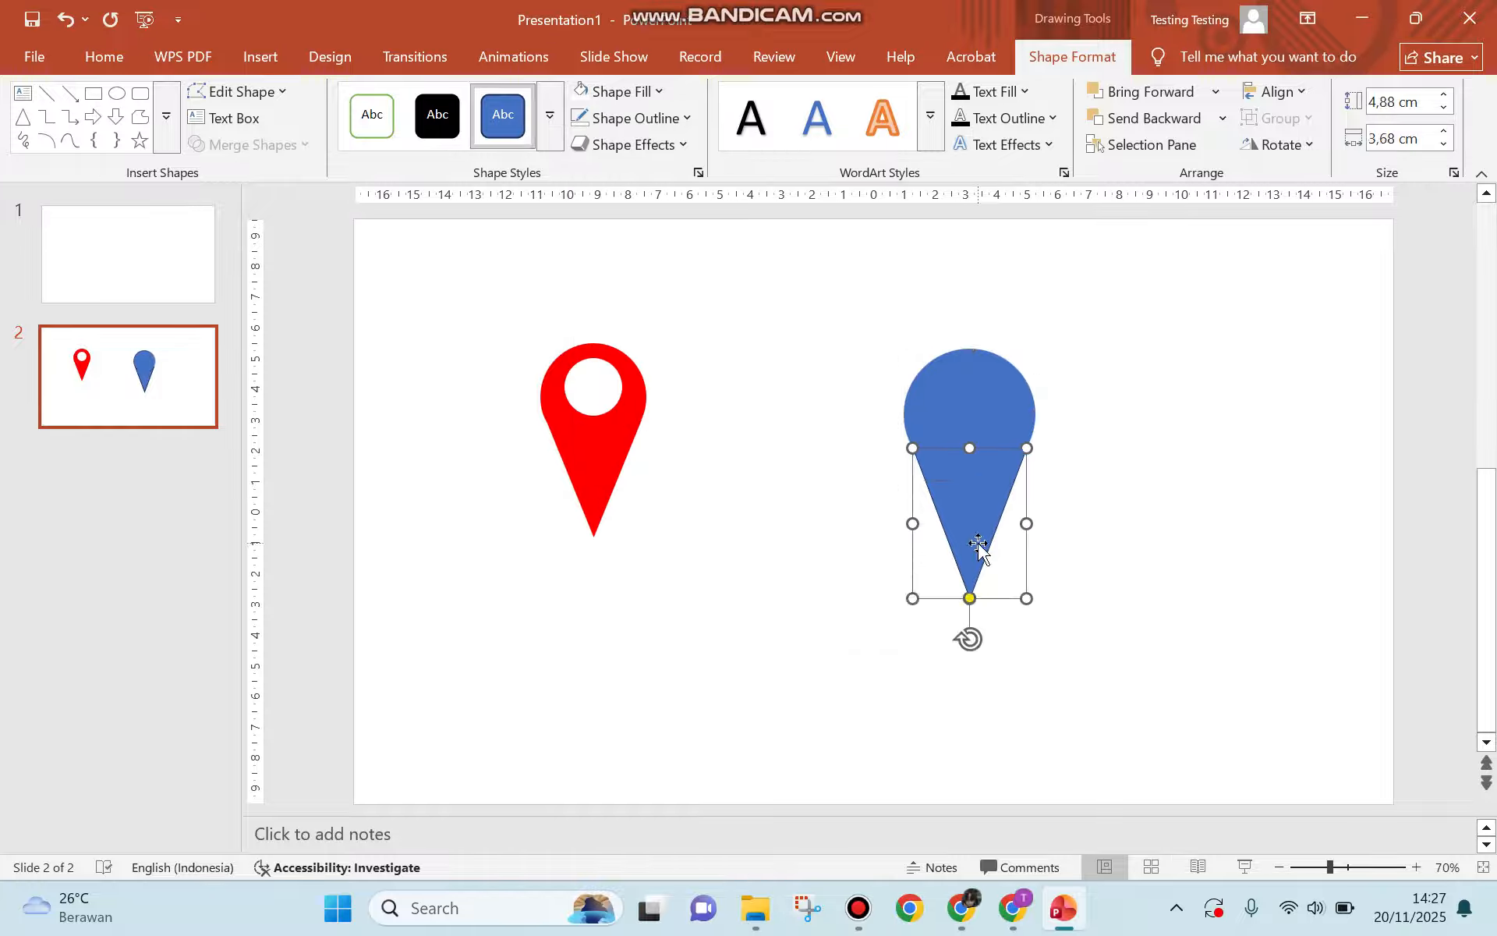
left_click(688, 118)
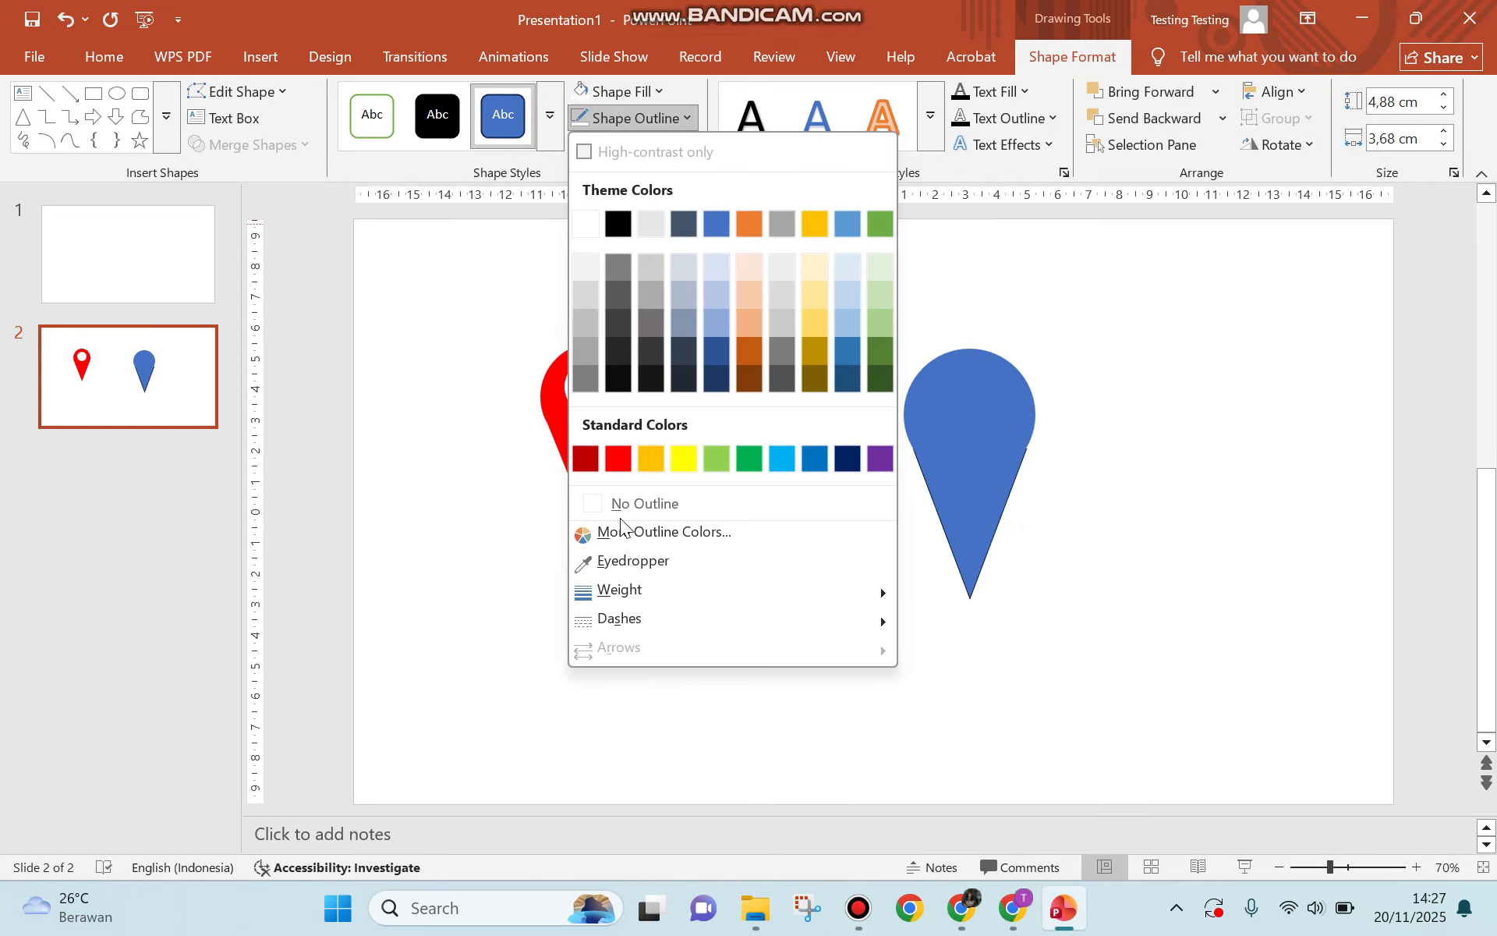
left_click(639, 503)
left_click(772, 273)
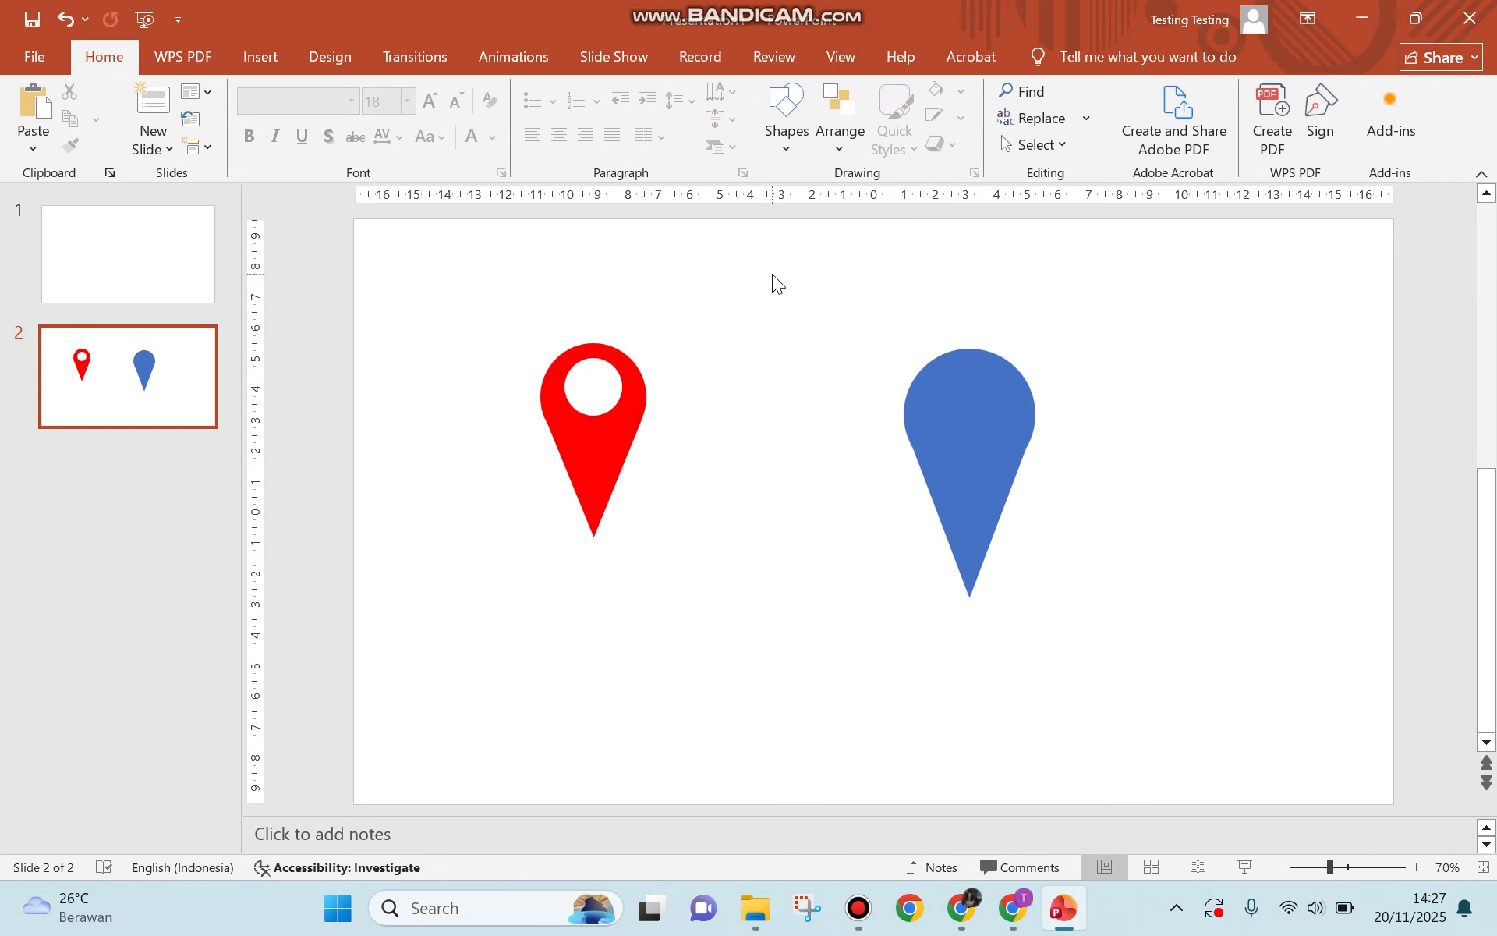
Shrink the circle slightly to about 4.22 by 4.27 cm and nudge it down to blend with the triangle's corners.
left_click(997, 400)
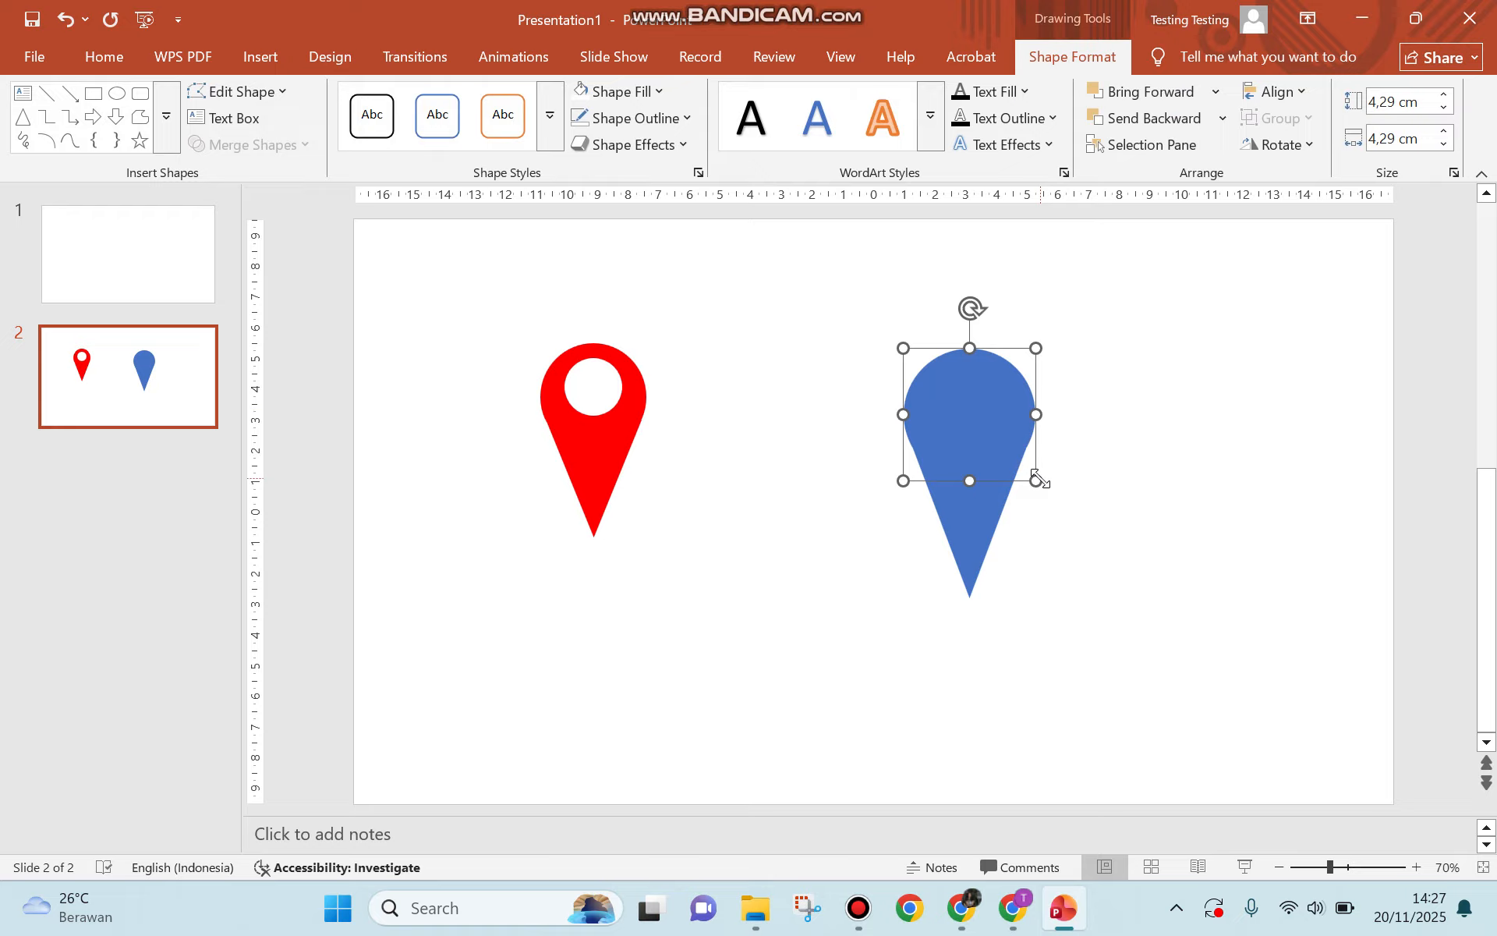
left_click_drag(1037, 479, 1036, 477)
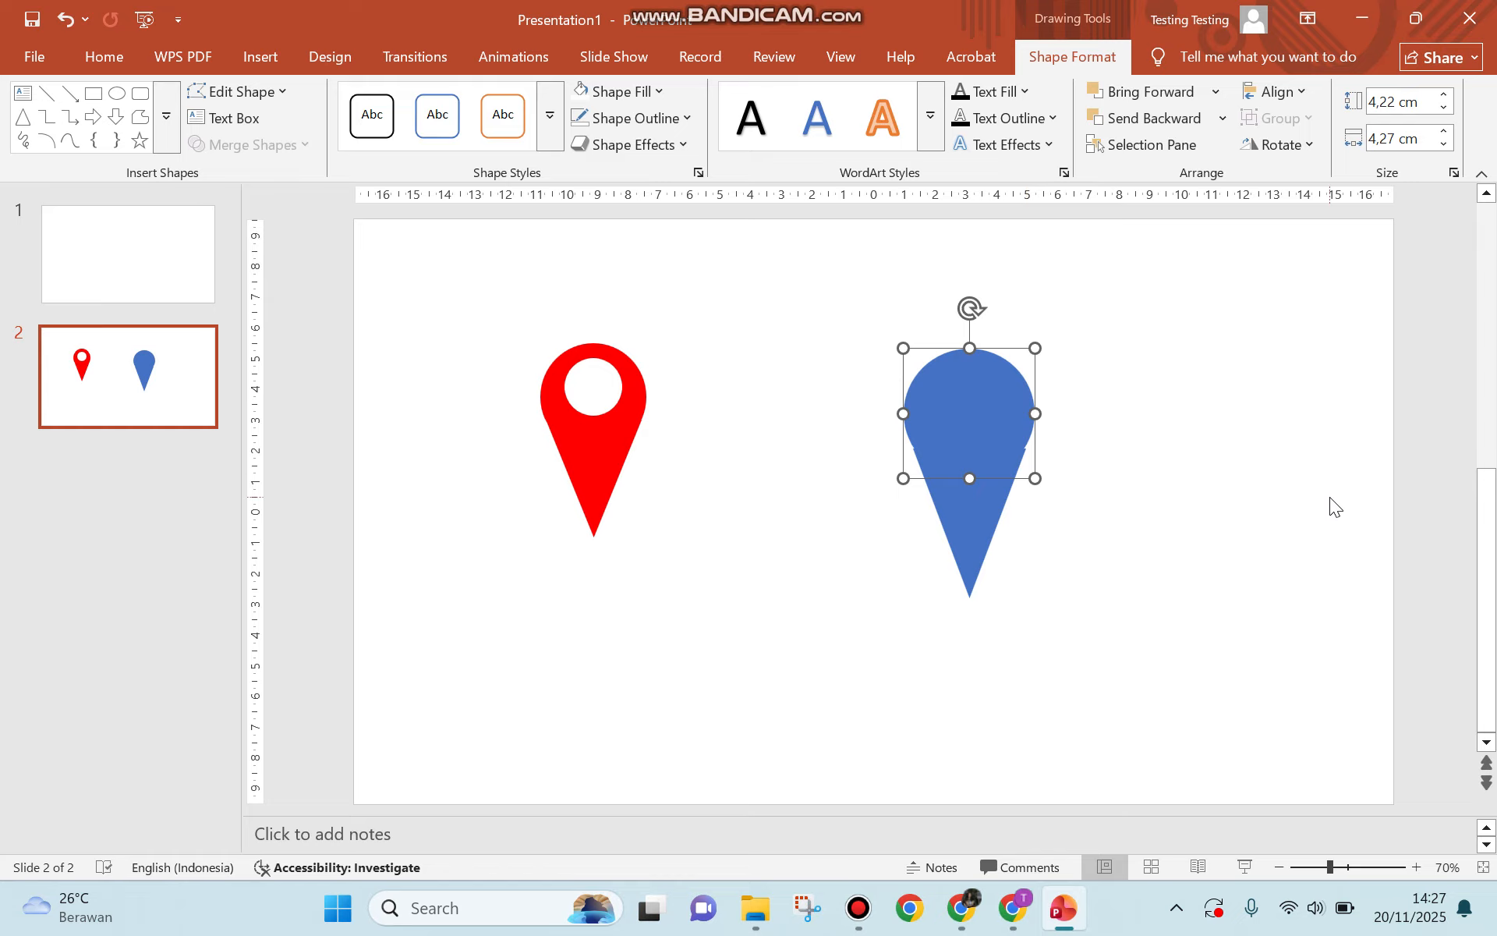
key("Down")
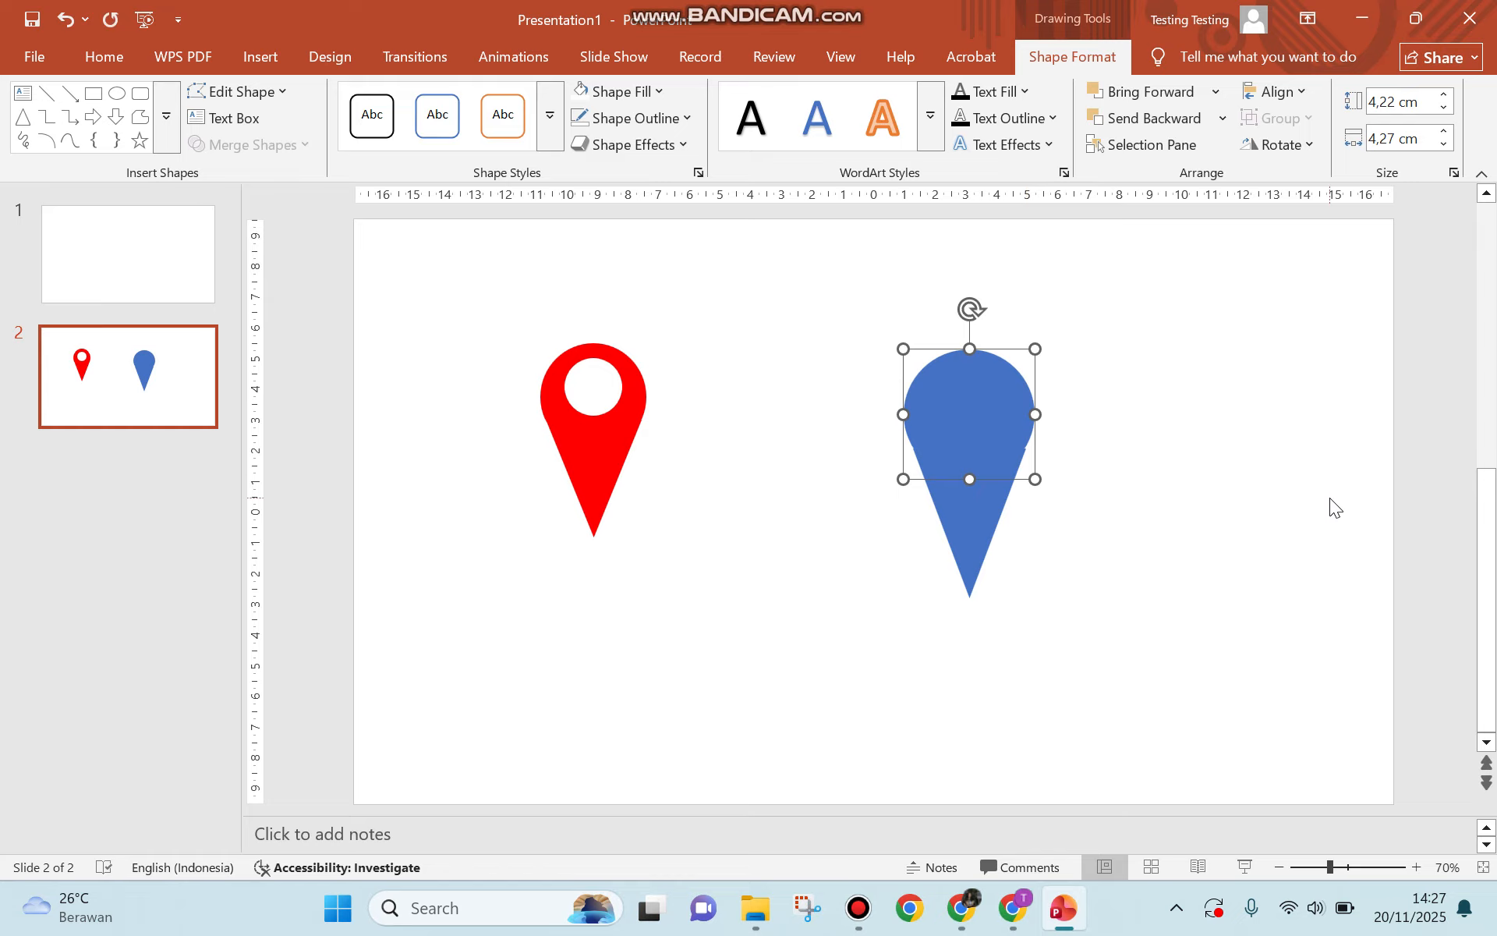
key("Down")
key("Down")
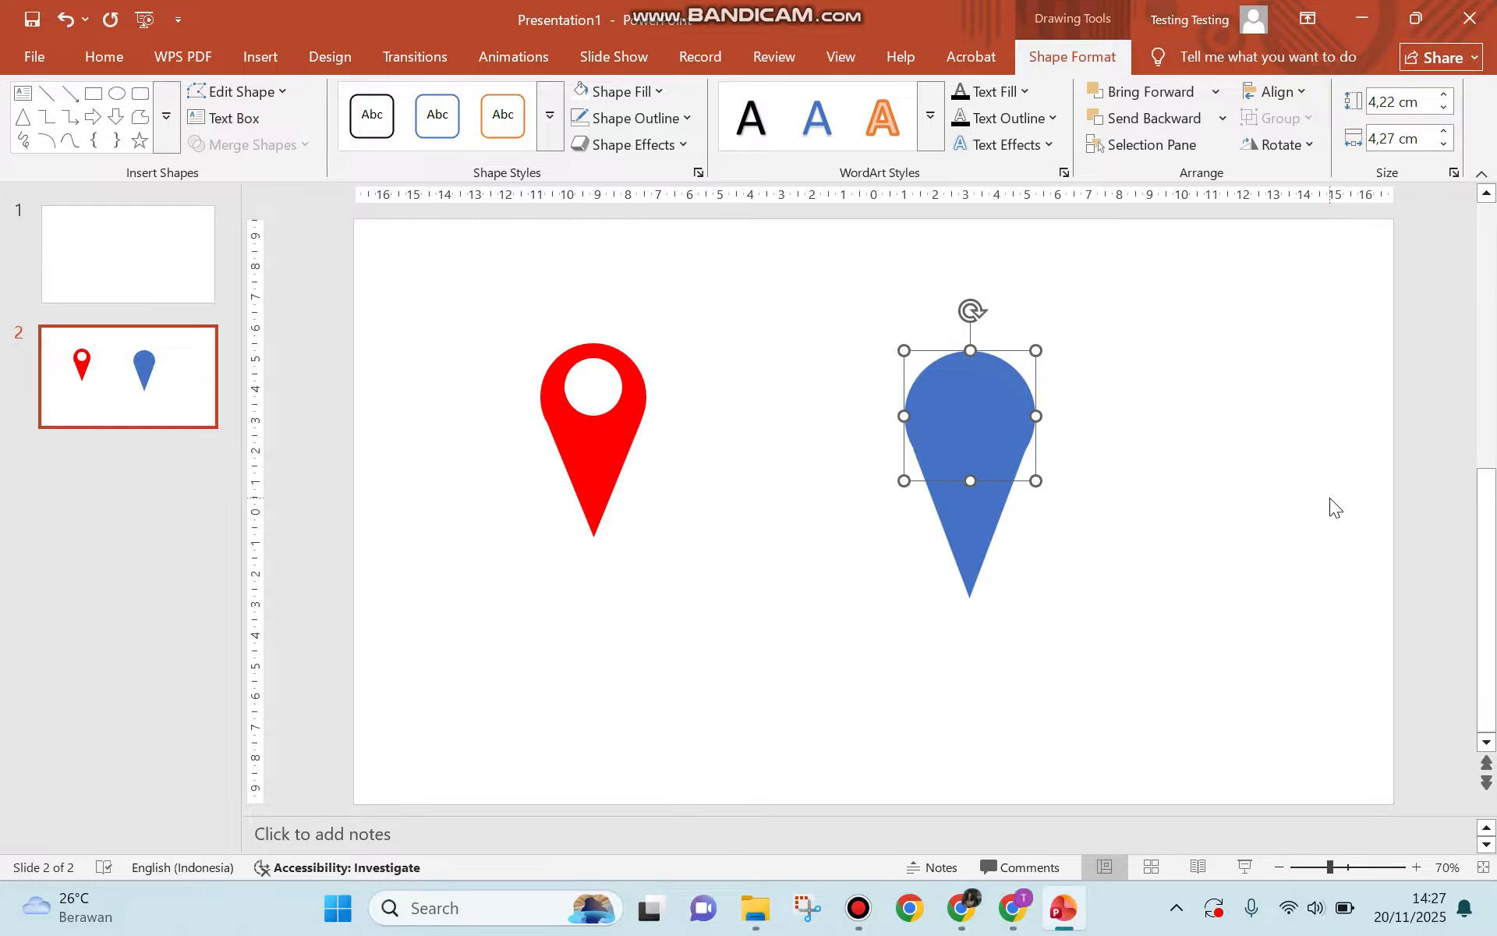
key("Down")
key("Left")
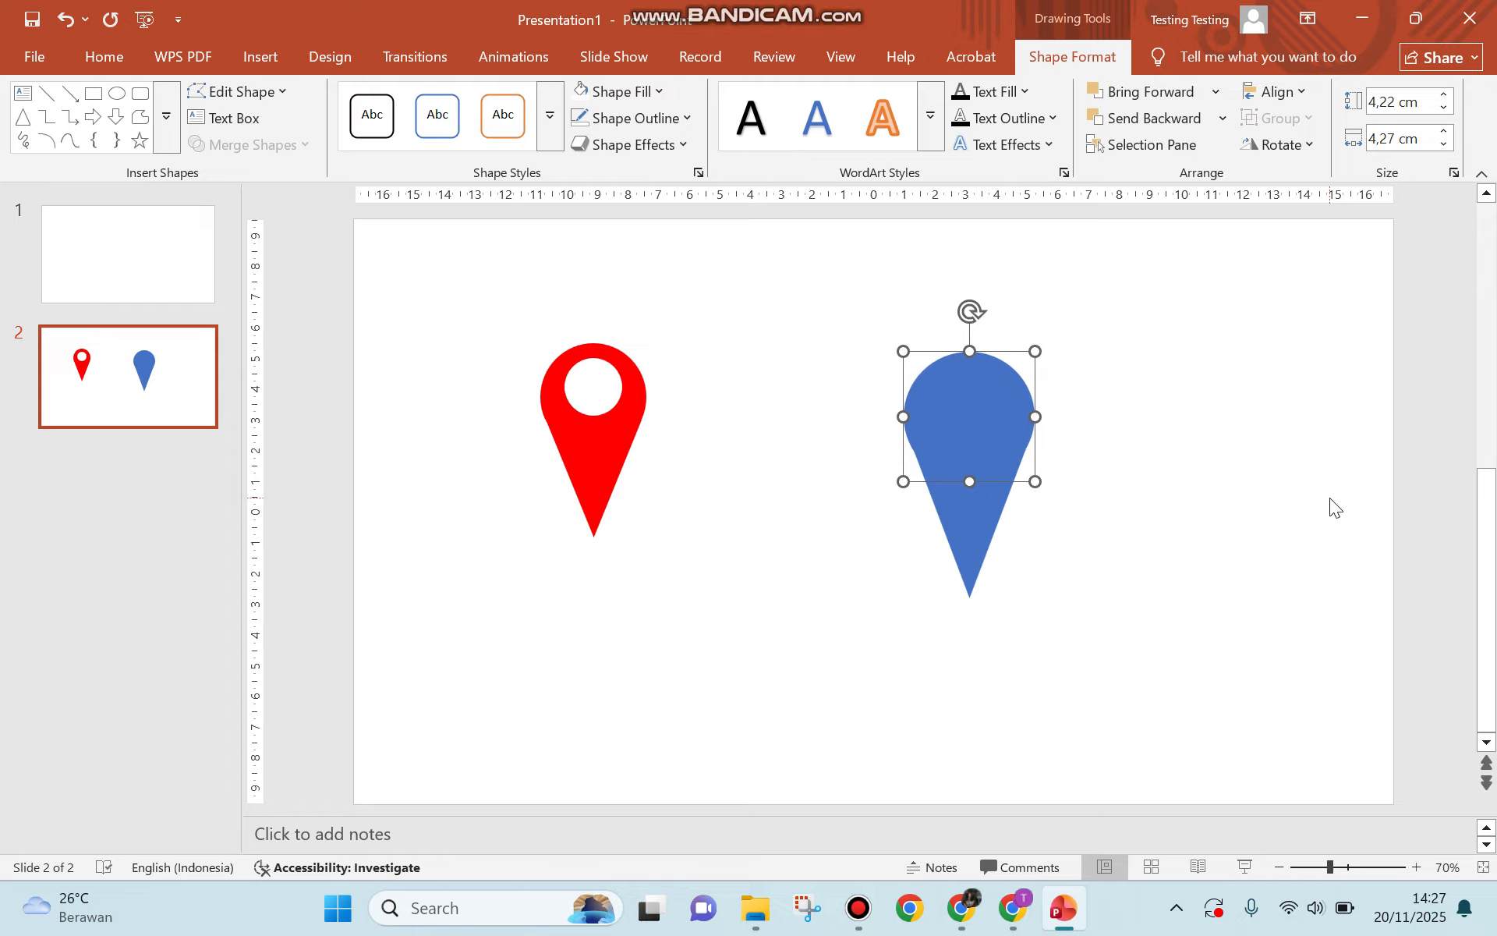
left_click(1245, 446)
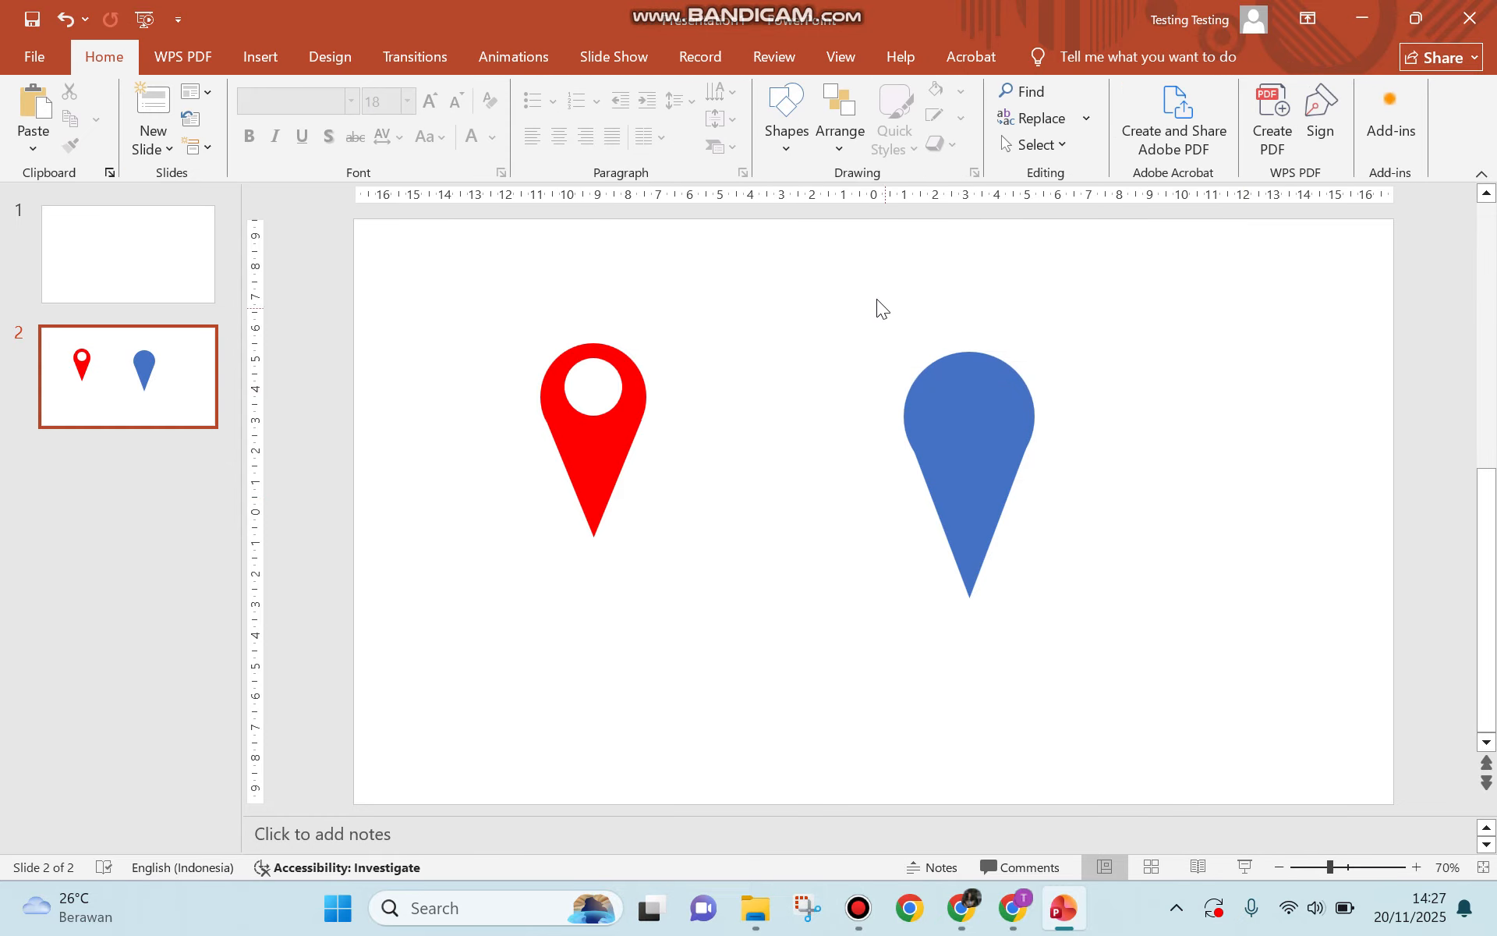
Merge the blue circle and triangle into a single pin shape with Union.
left_click_drag(780, 277, 1241, 717)
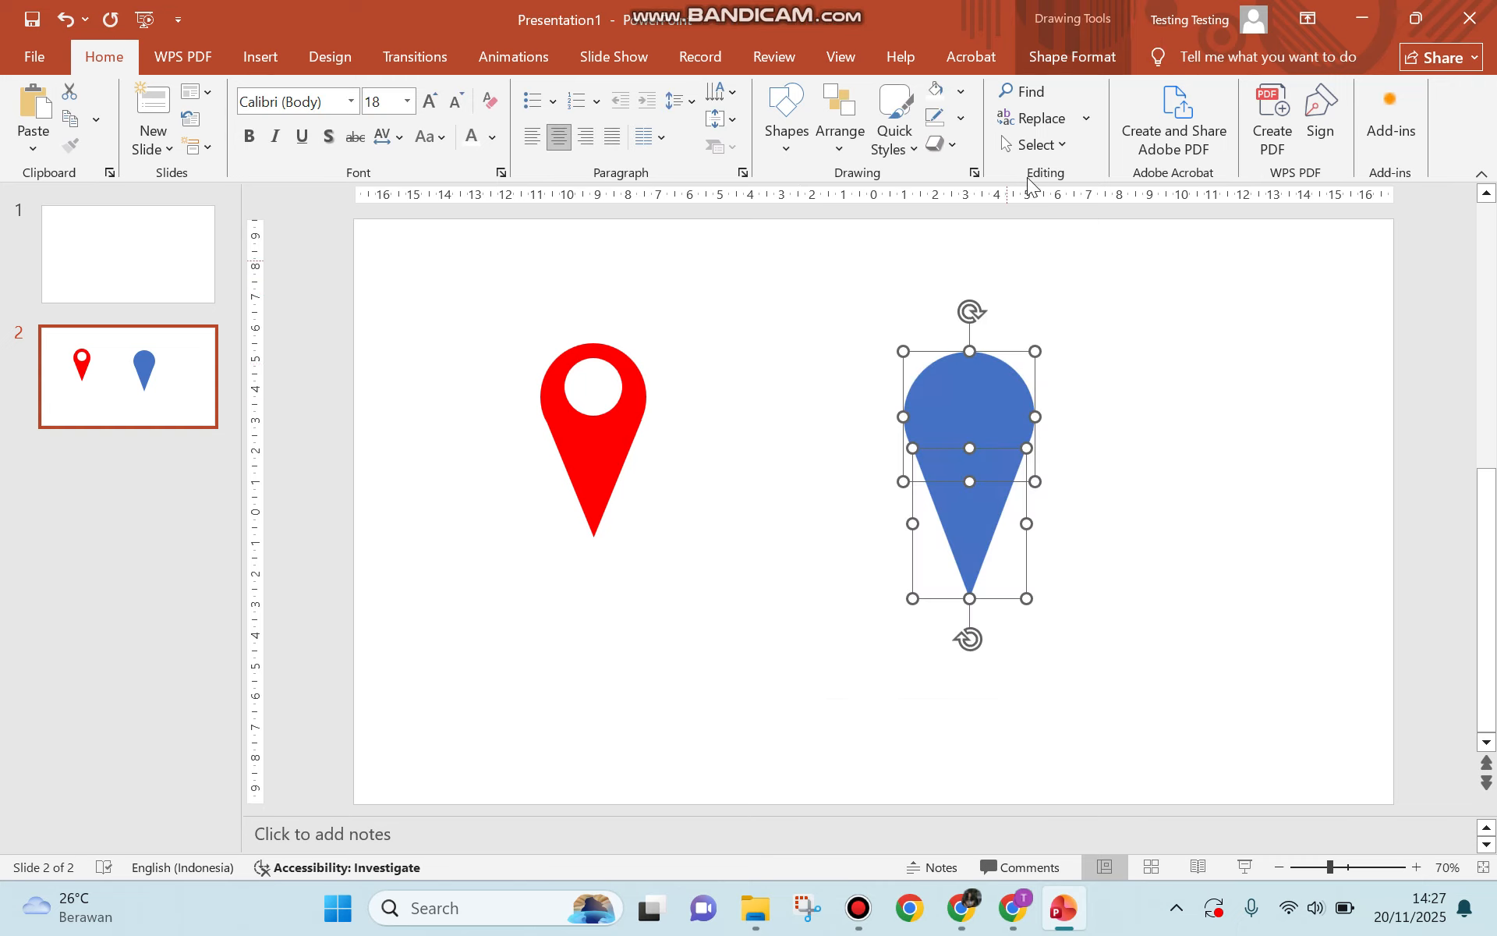
left_click(1060, 60)
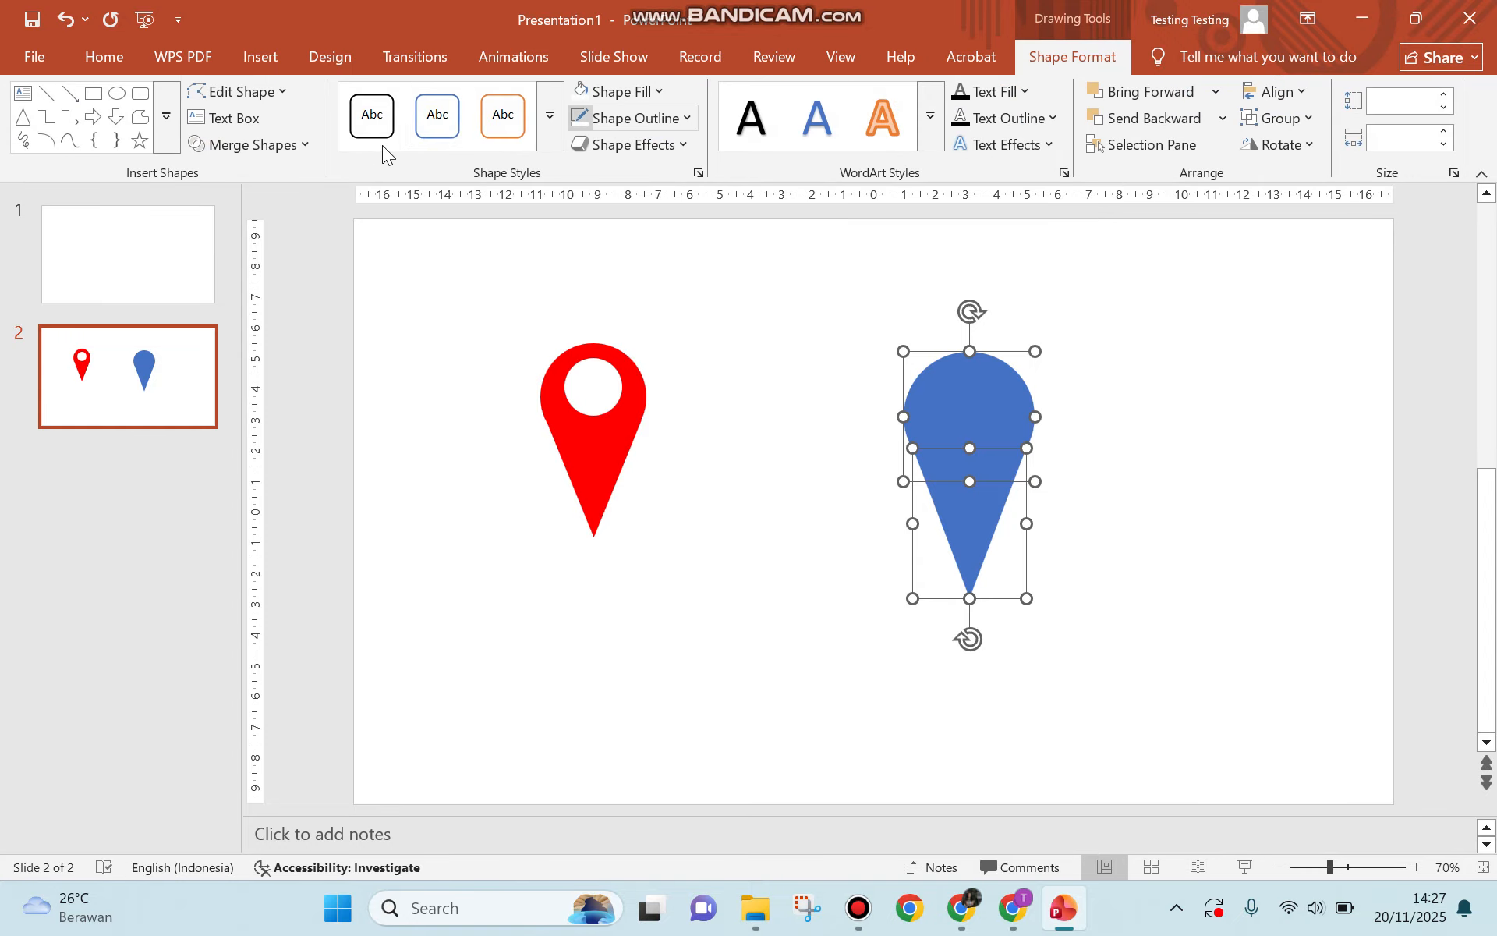
left_click(308, 144)
left_click(260, 166)
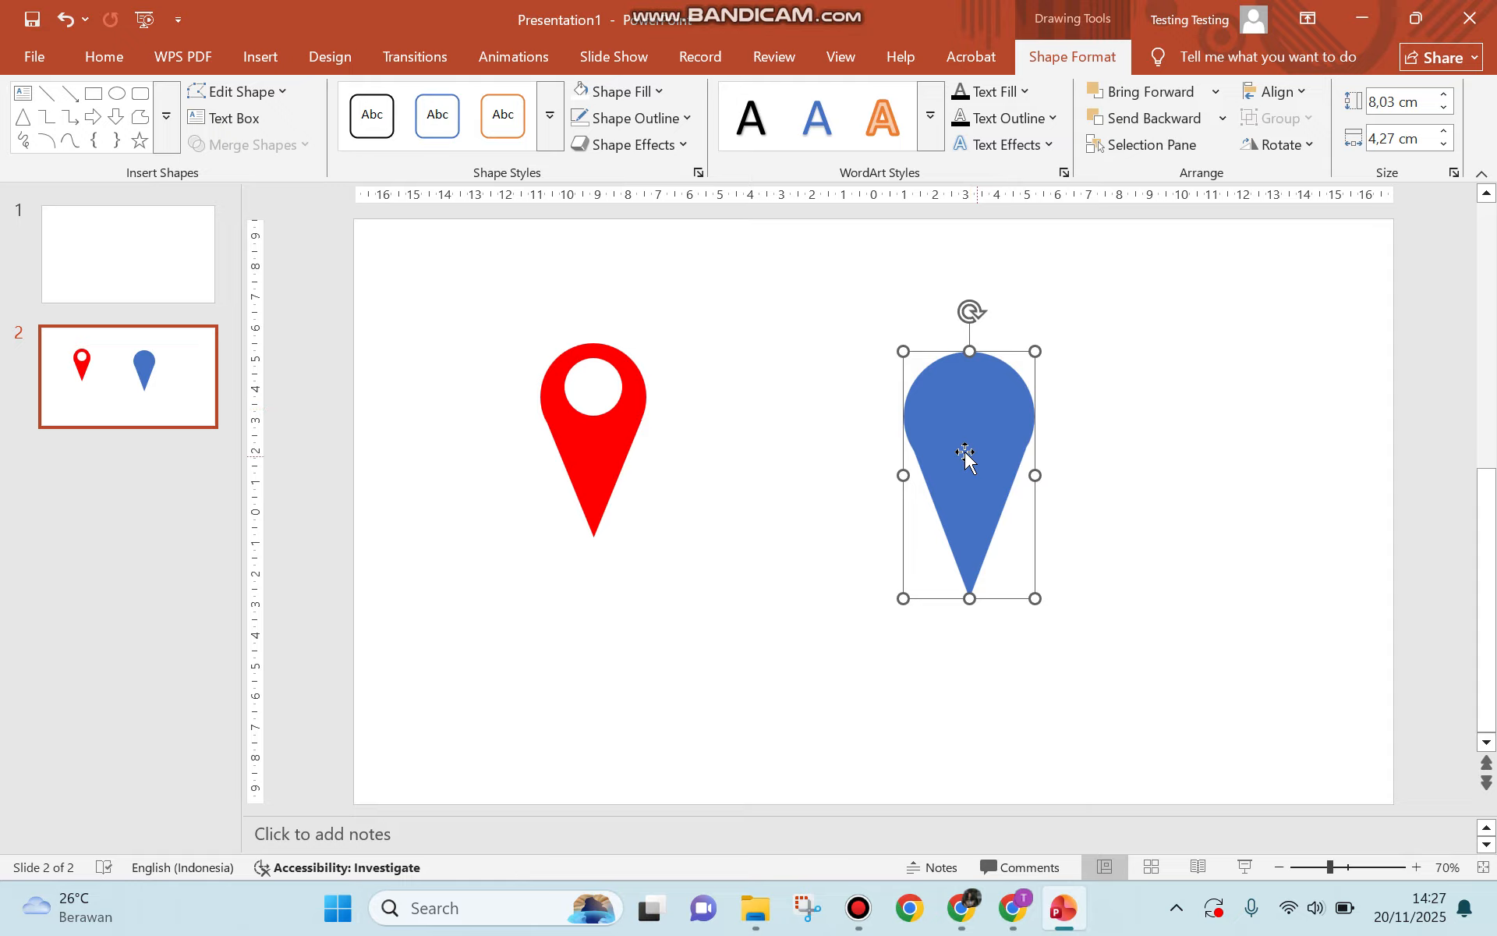
Fill the merged pin shape with the near-black shade from the black theme color variants.
left_click(666, 89)
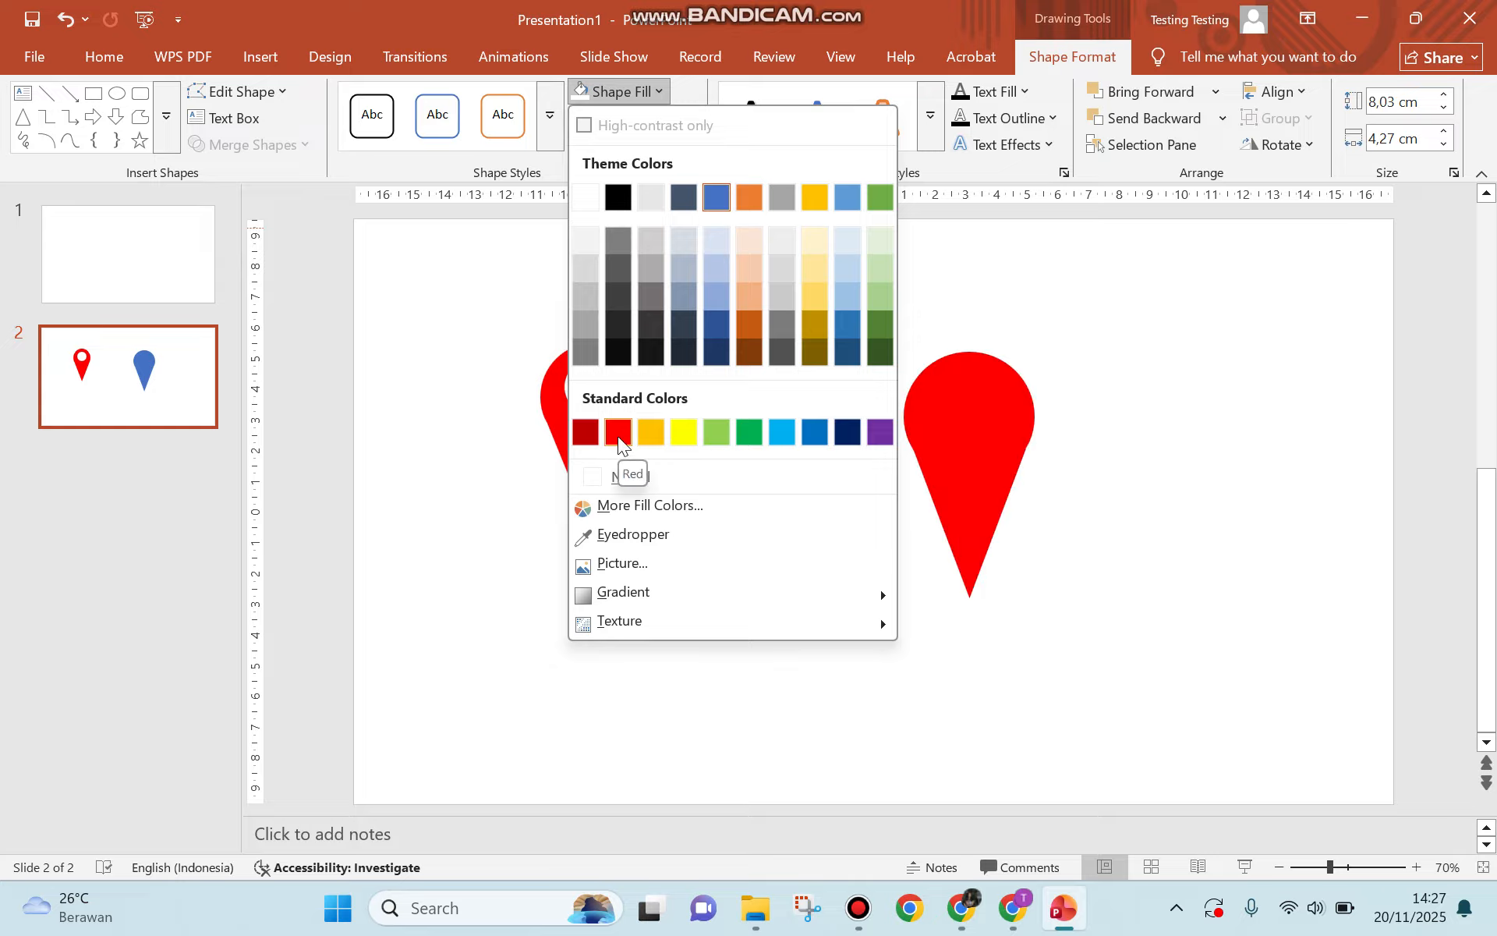
left_click(623, 329)
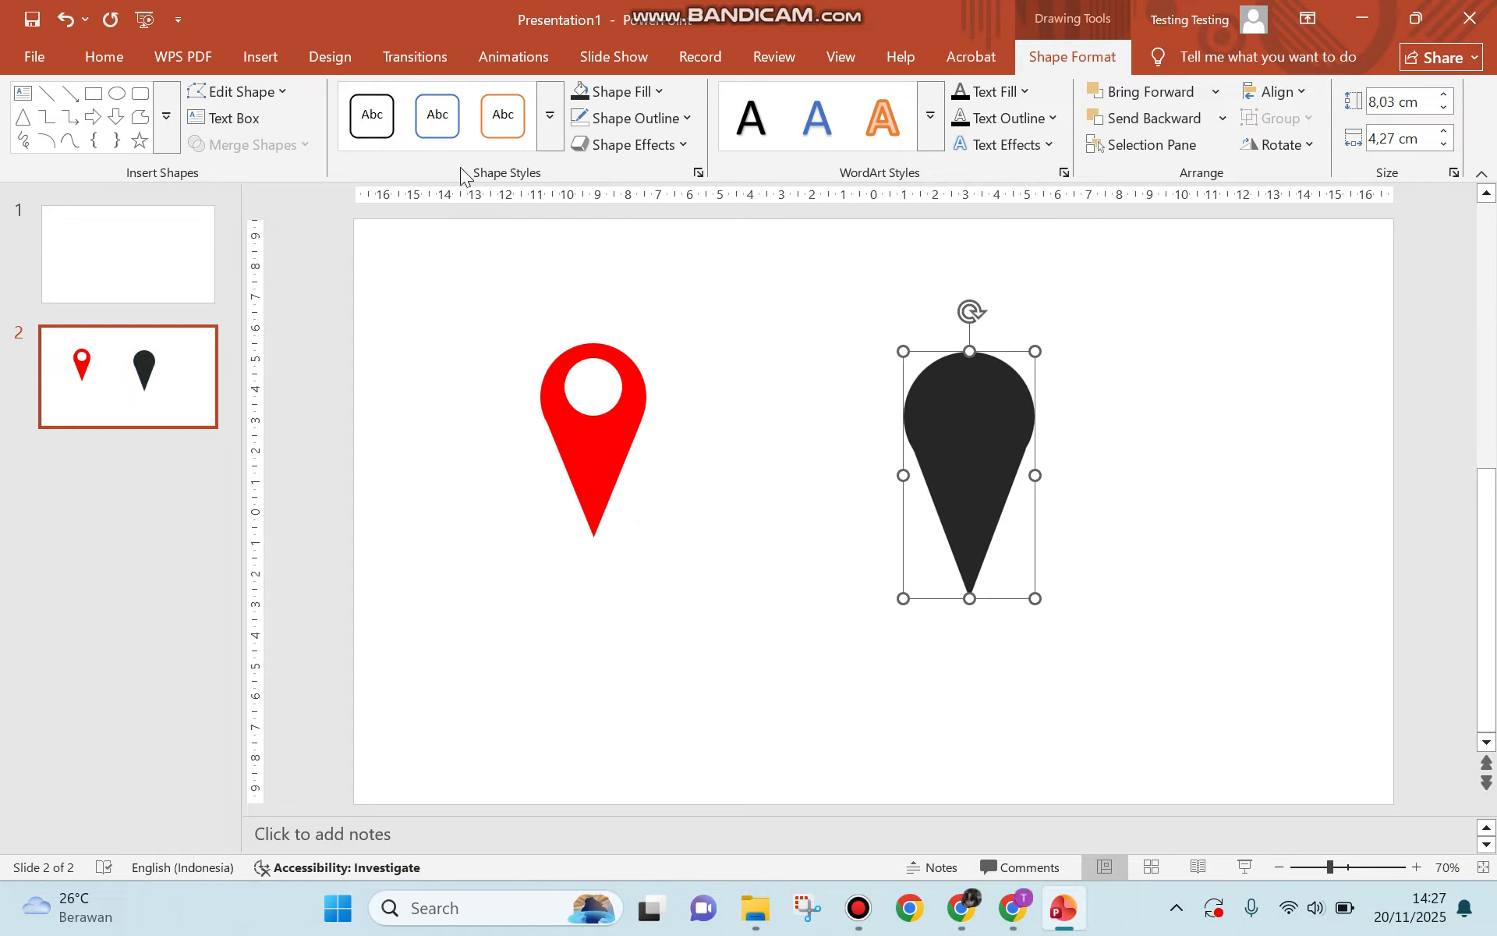
left_click(589, 387)
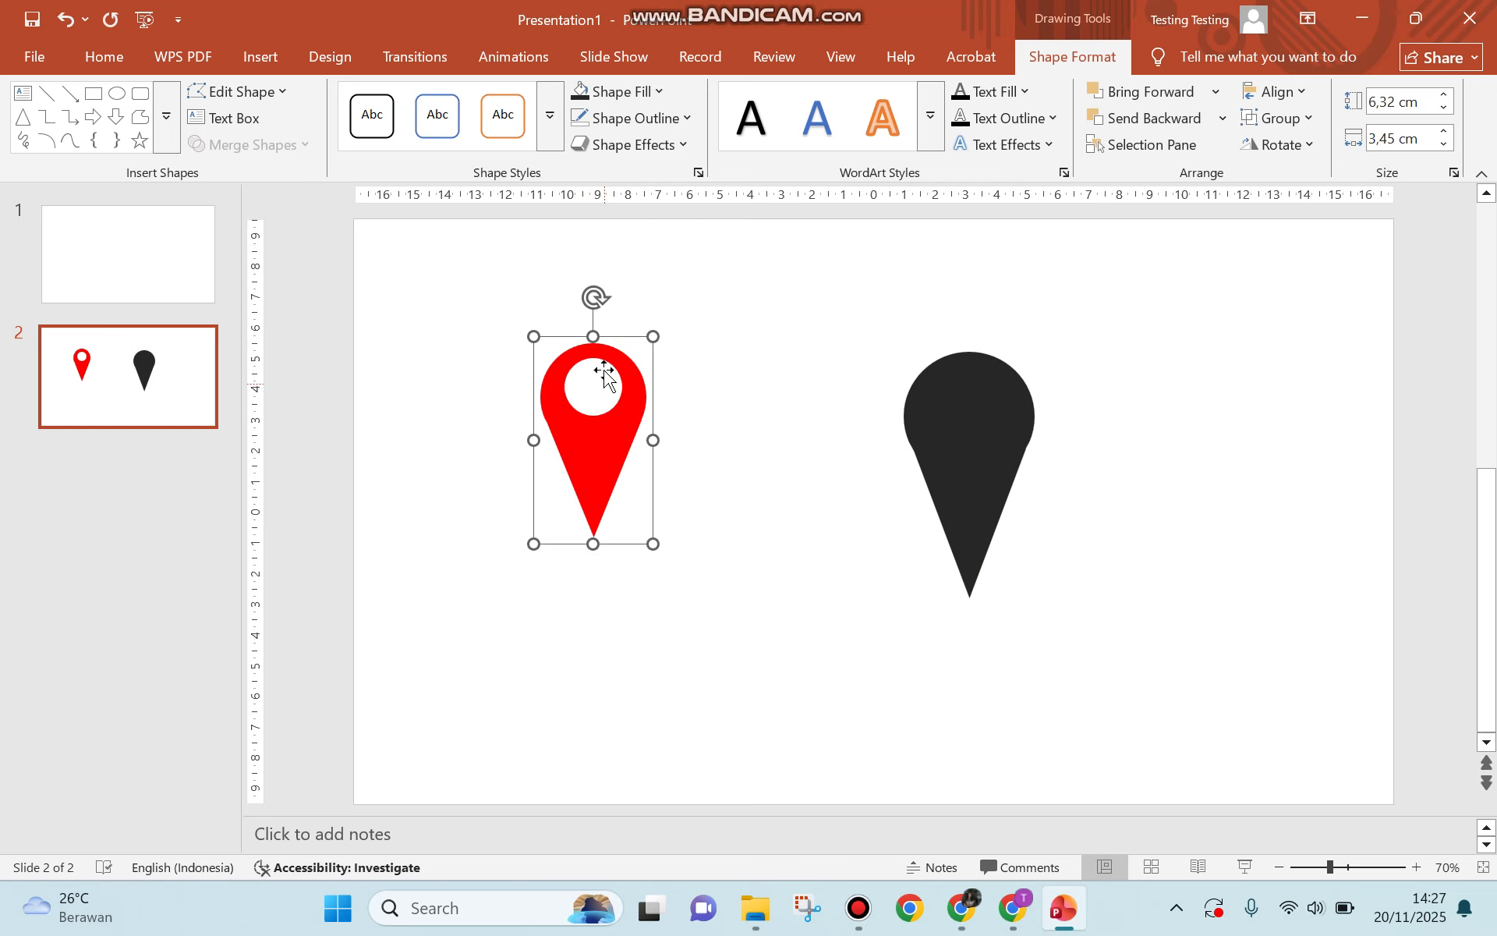
left_click(423, 251)
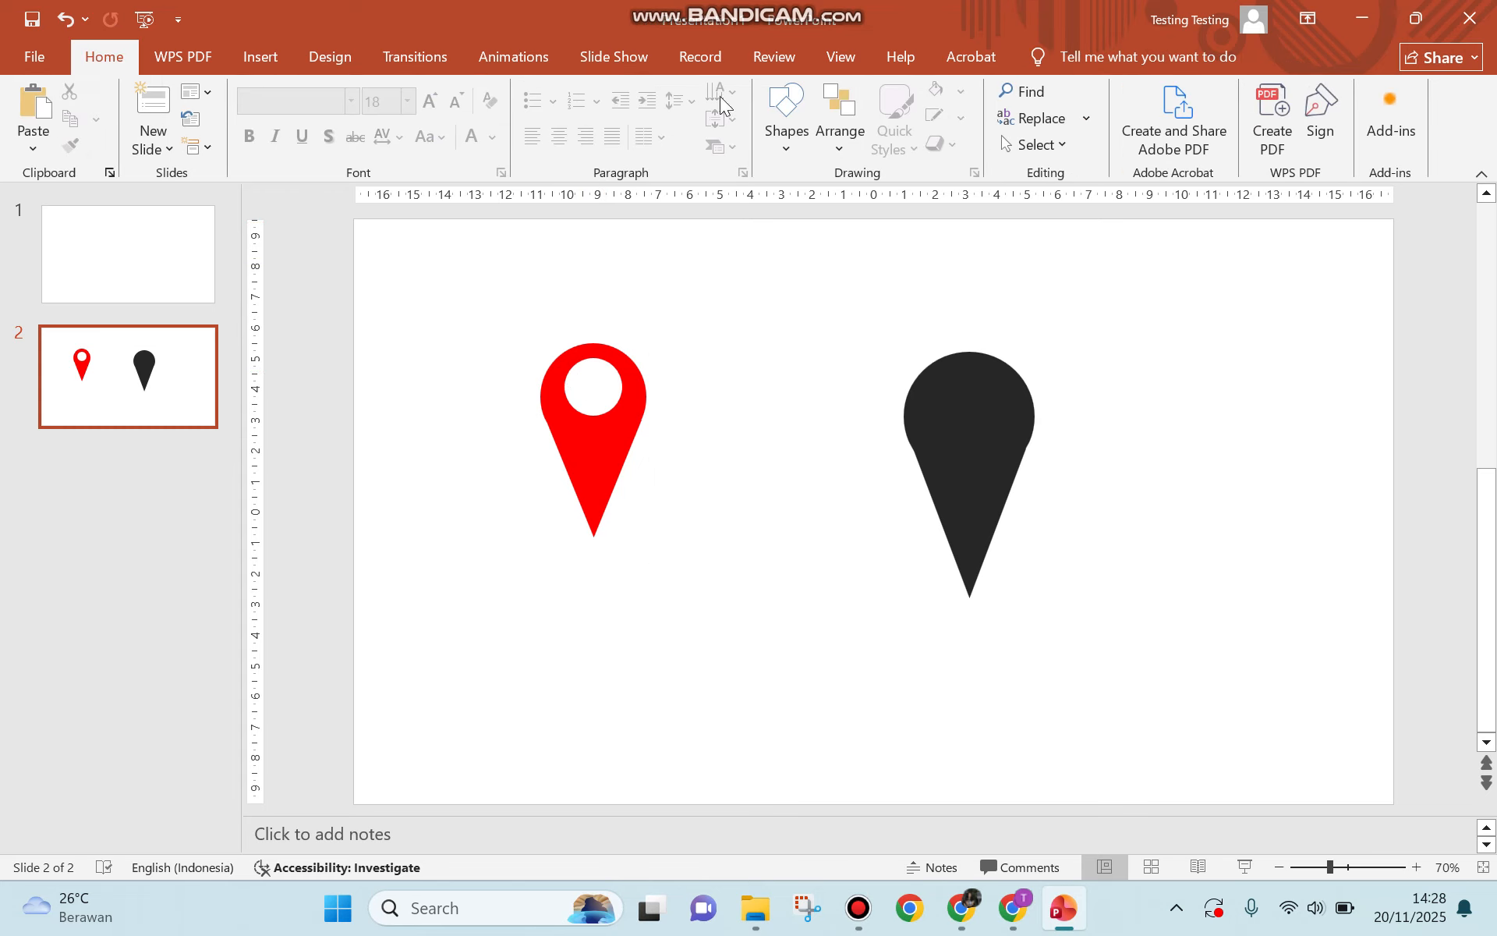
left_click(803, 119)
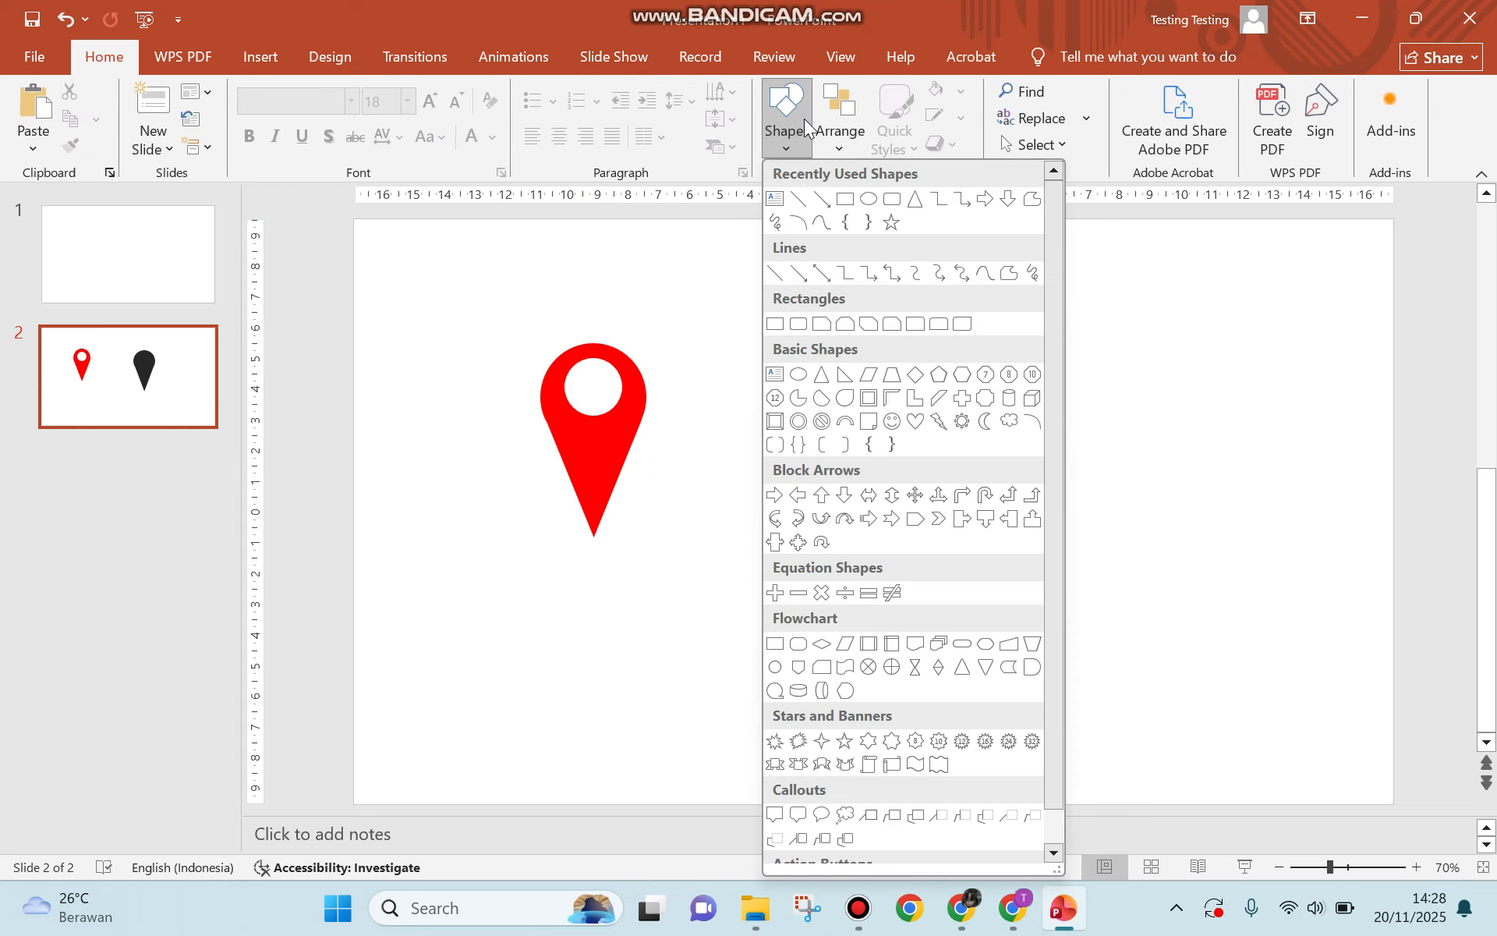
left_click(871, 202)
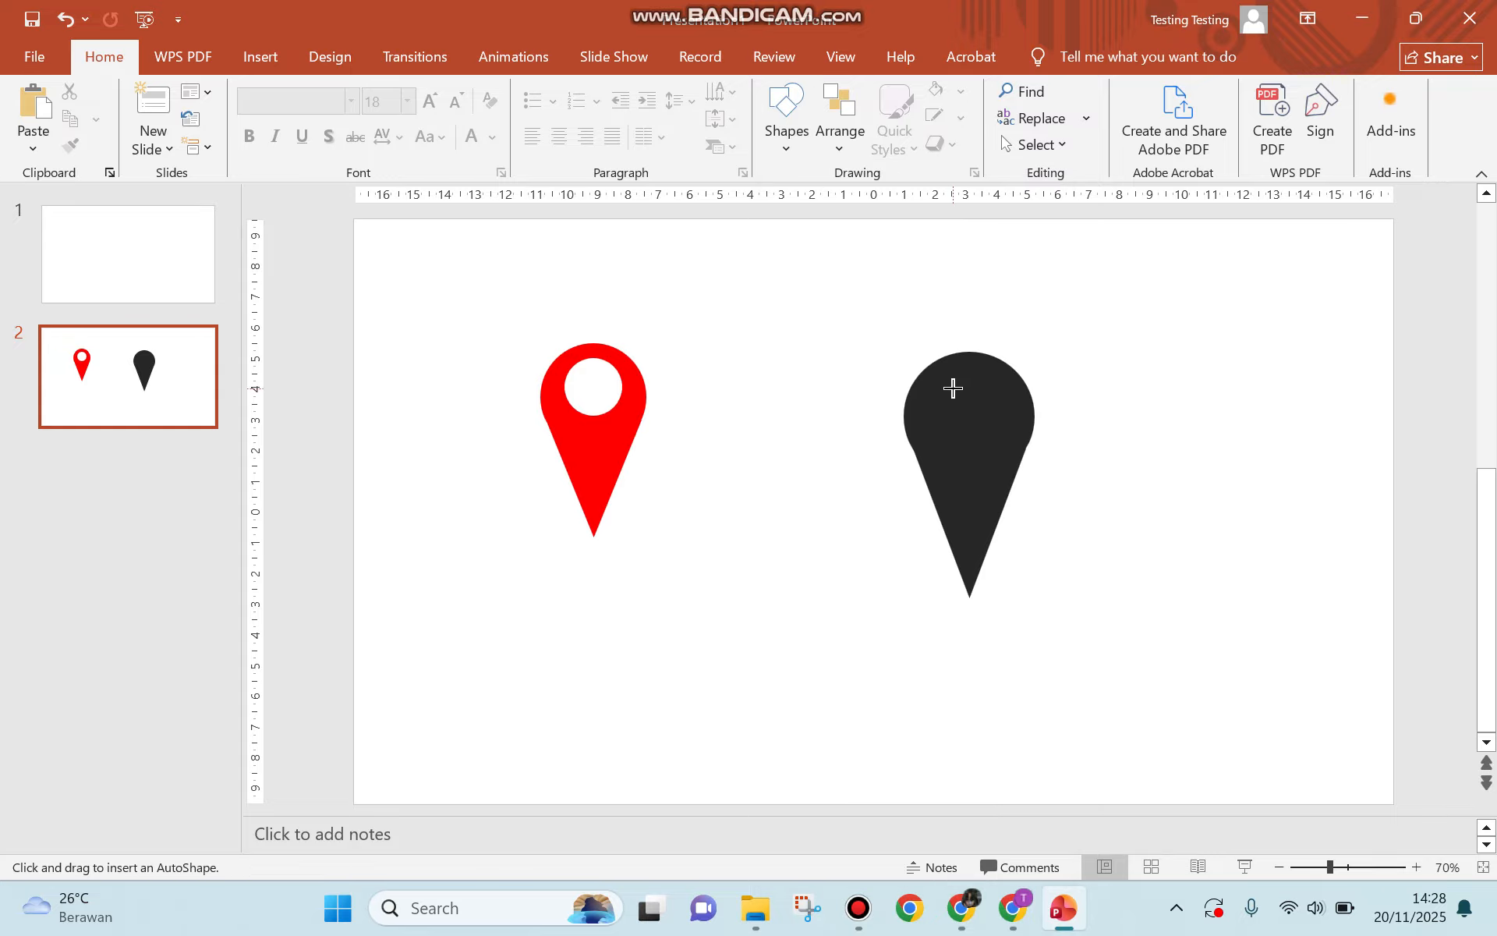
left_click_drag(953, 387, 966, 417)
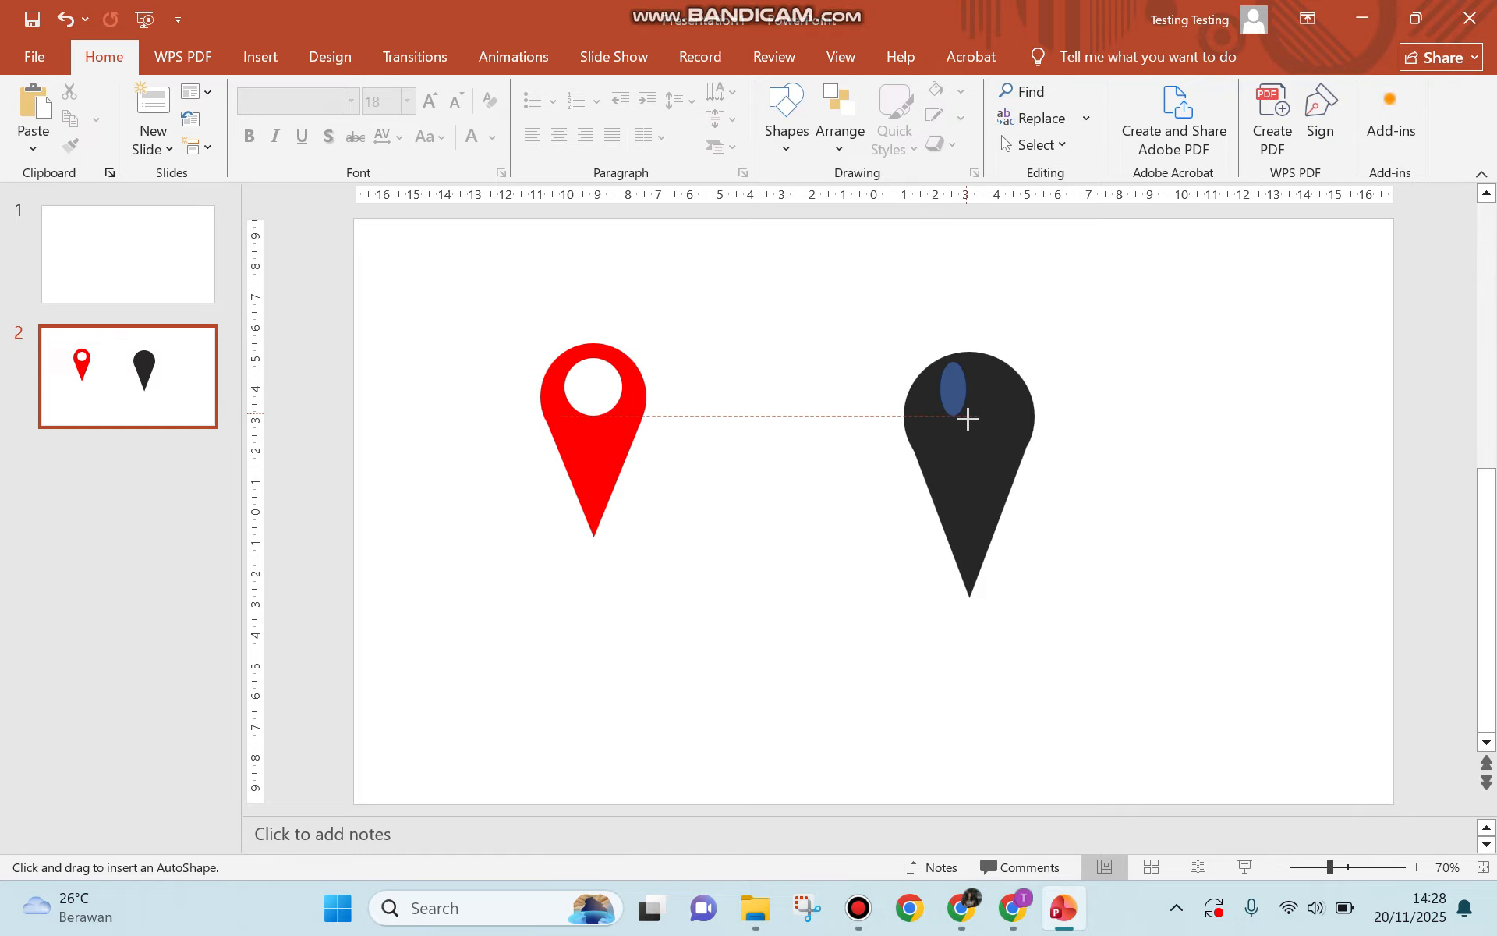
key("Delete")
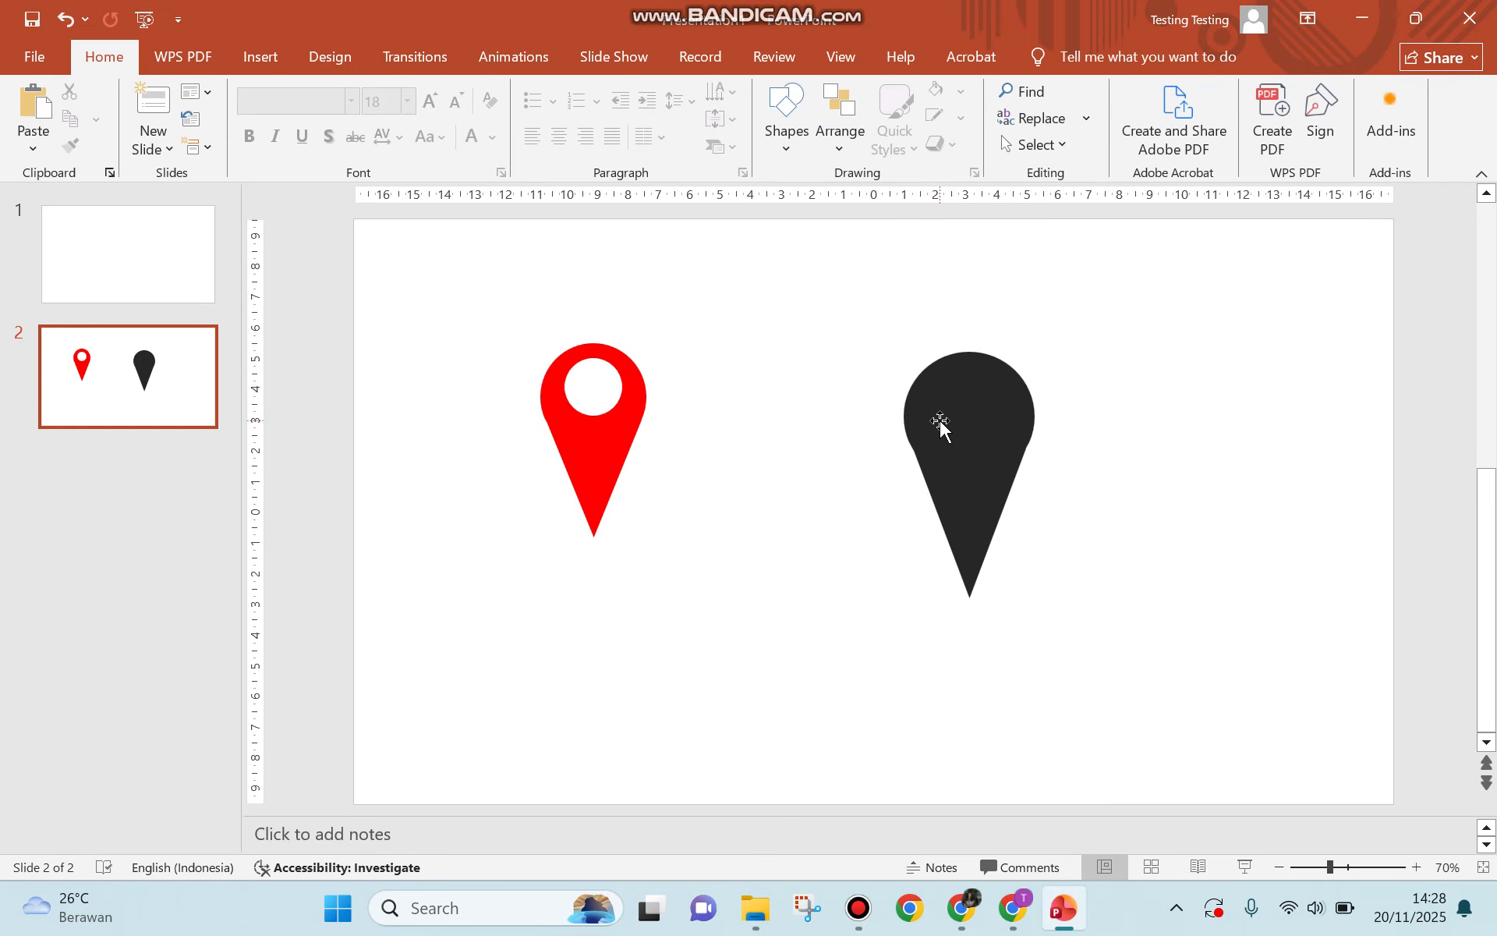
Draw a circle about 2.31 cm in diameter on the empty slide area just above the dark pin.
left_click(784, 120)
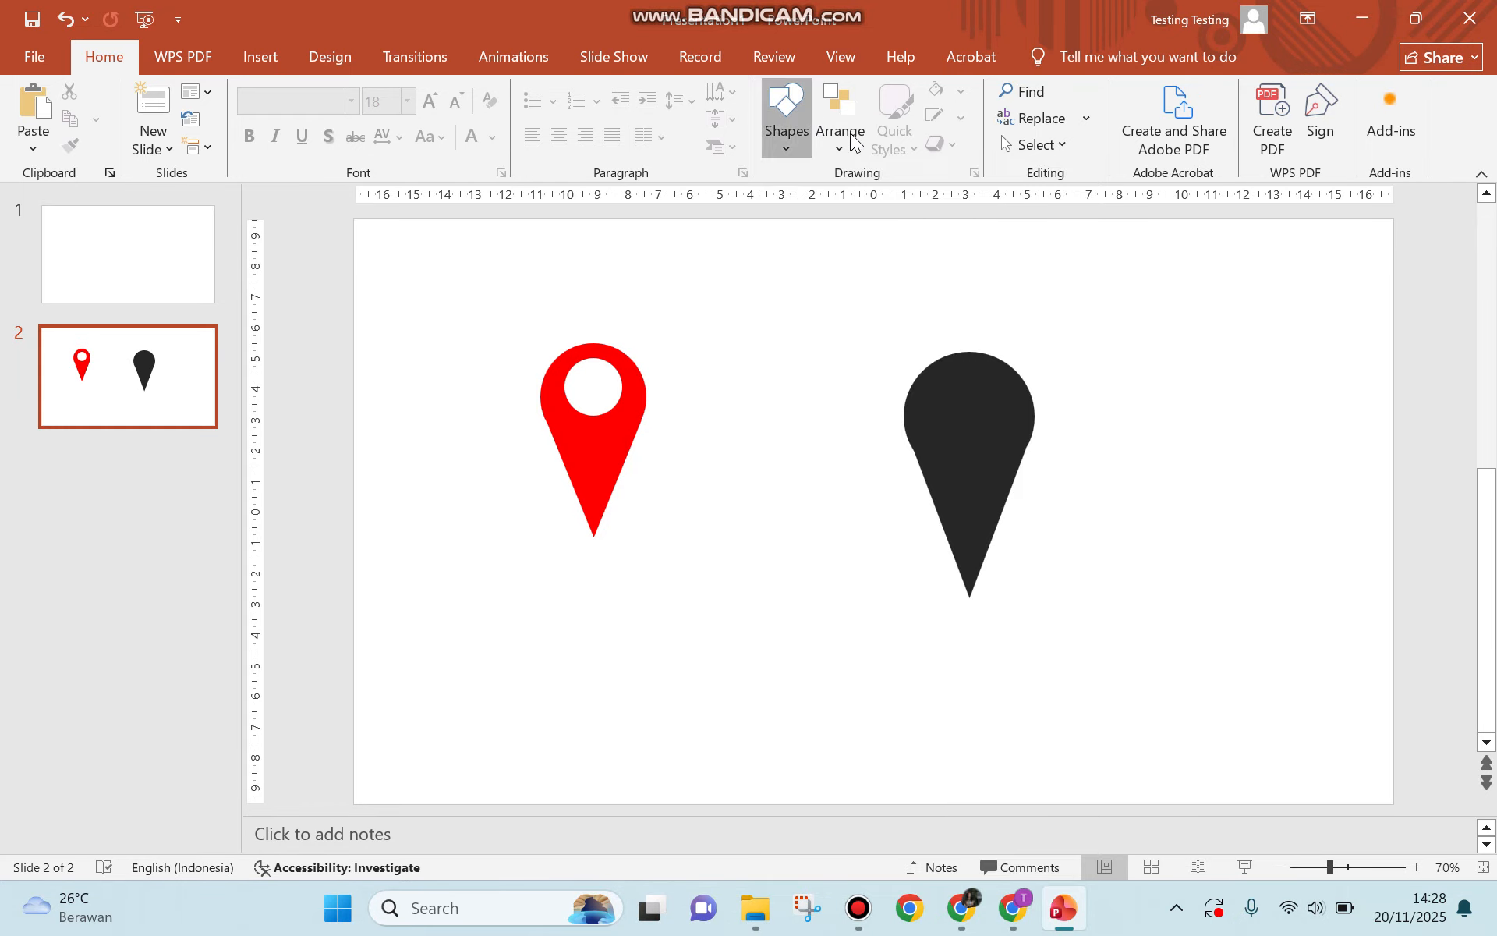
left_click(871, 202)
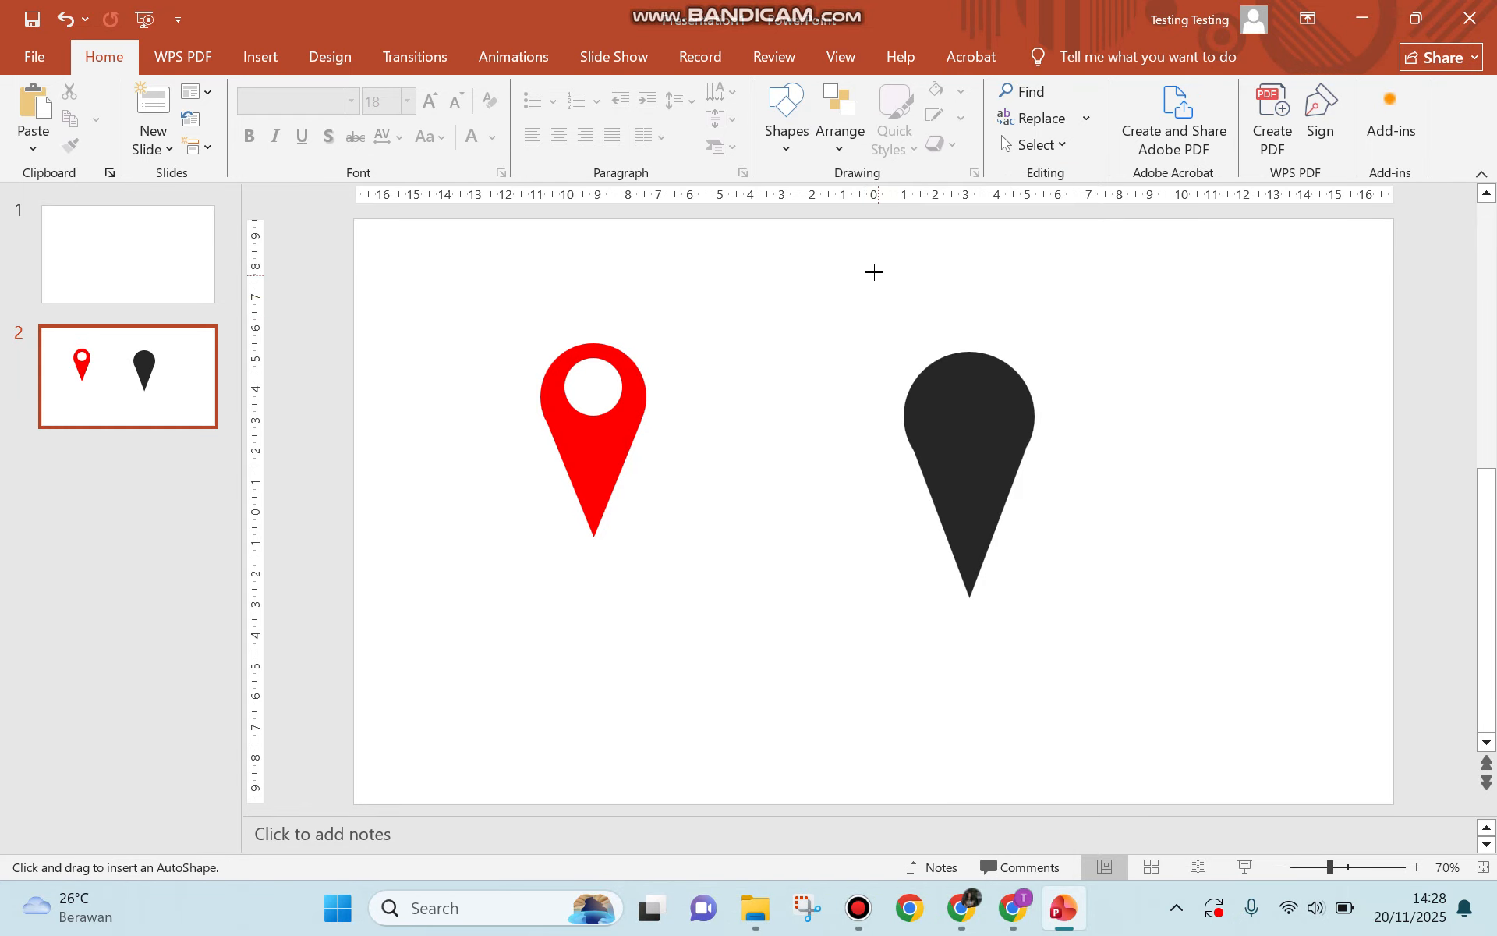
left_click_drag(874, 271, 939, 345)
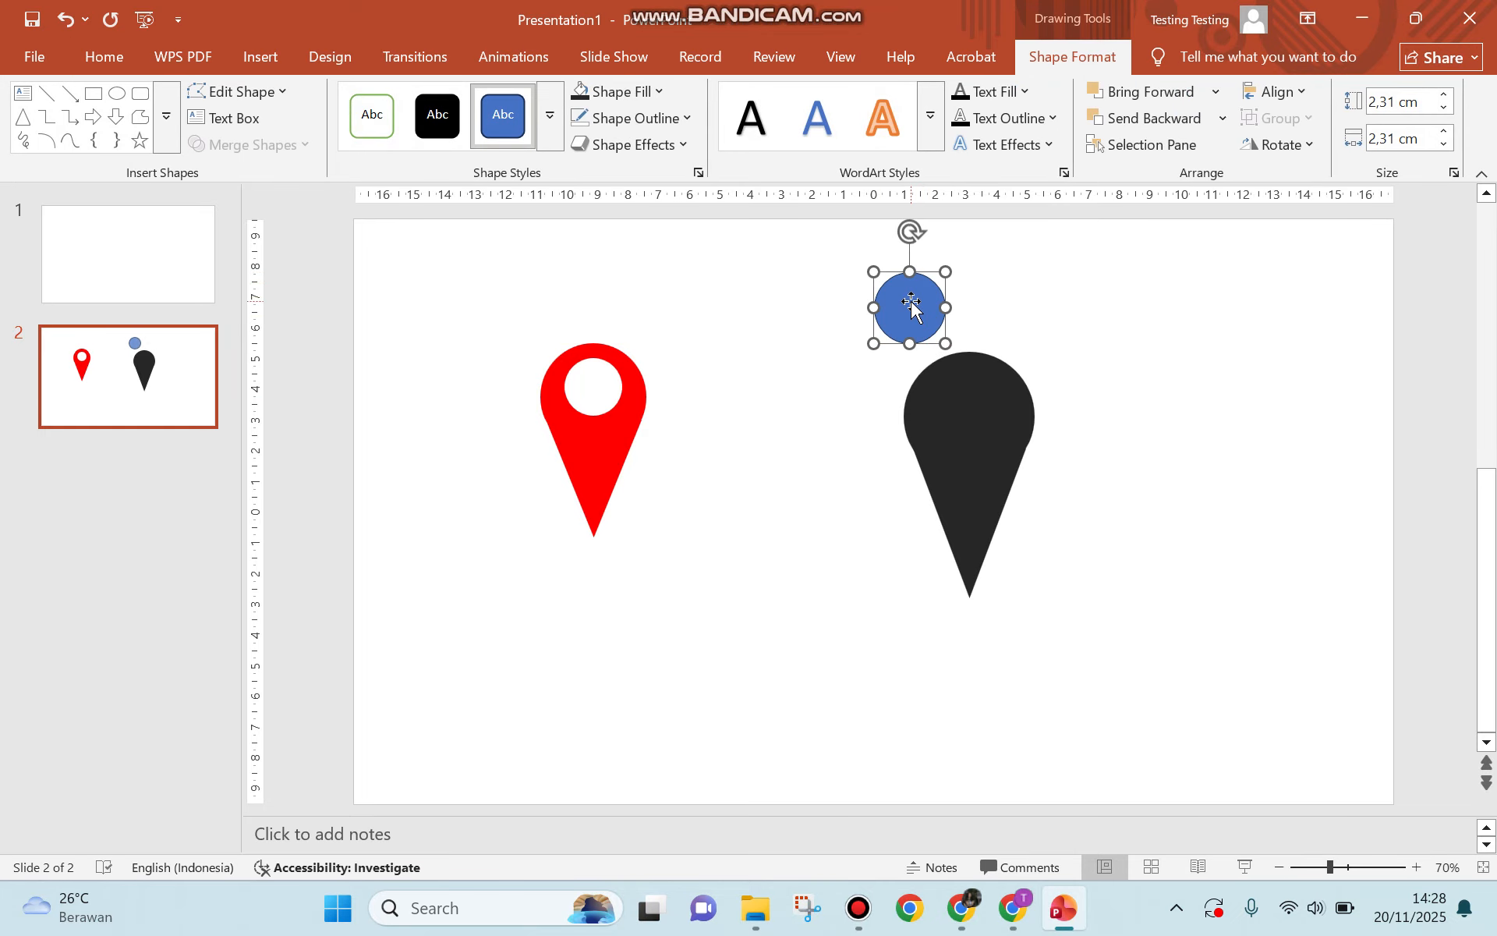
Fill the small circle with white and place it horizontally centered inside the dark pin's round head.
left_click(659, 91)
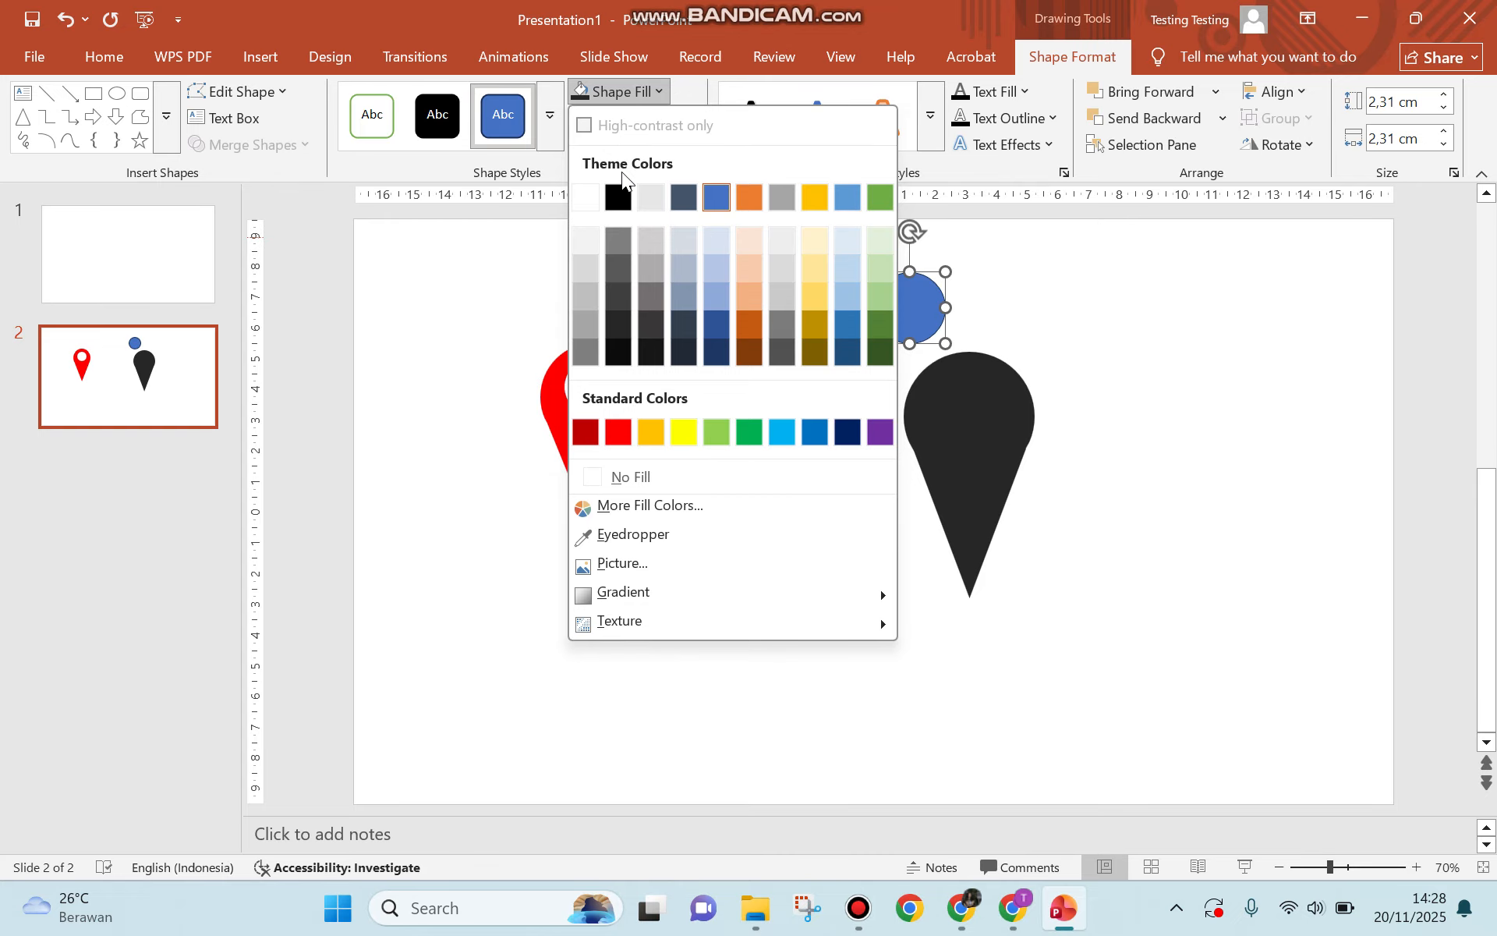
left_click(596, 198)
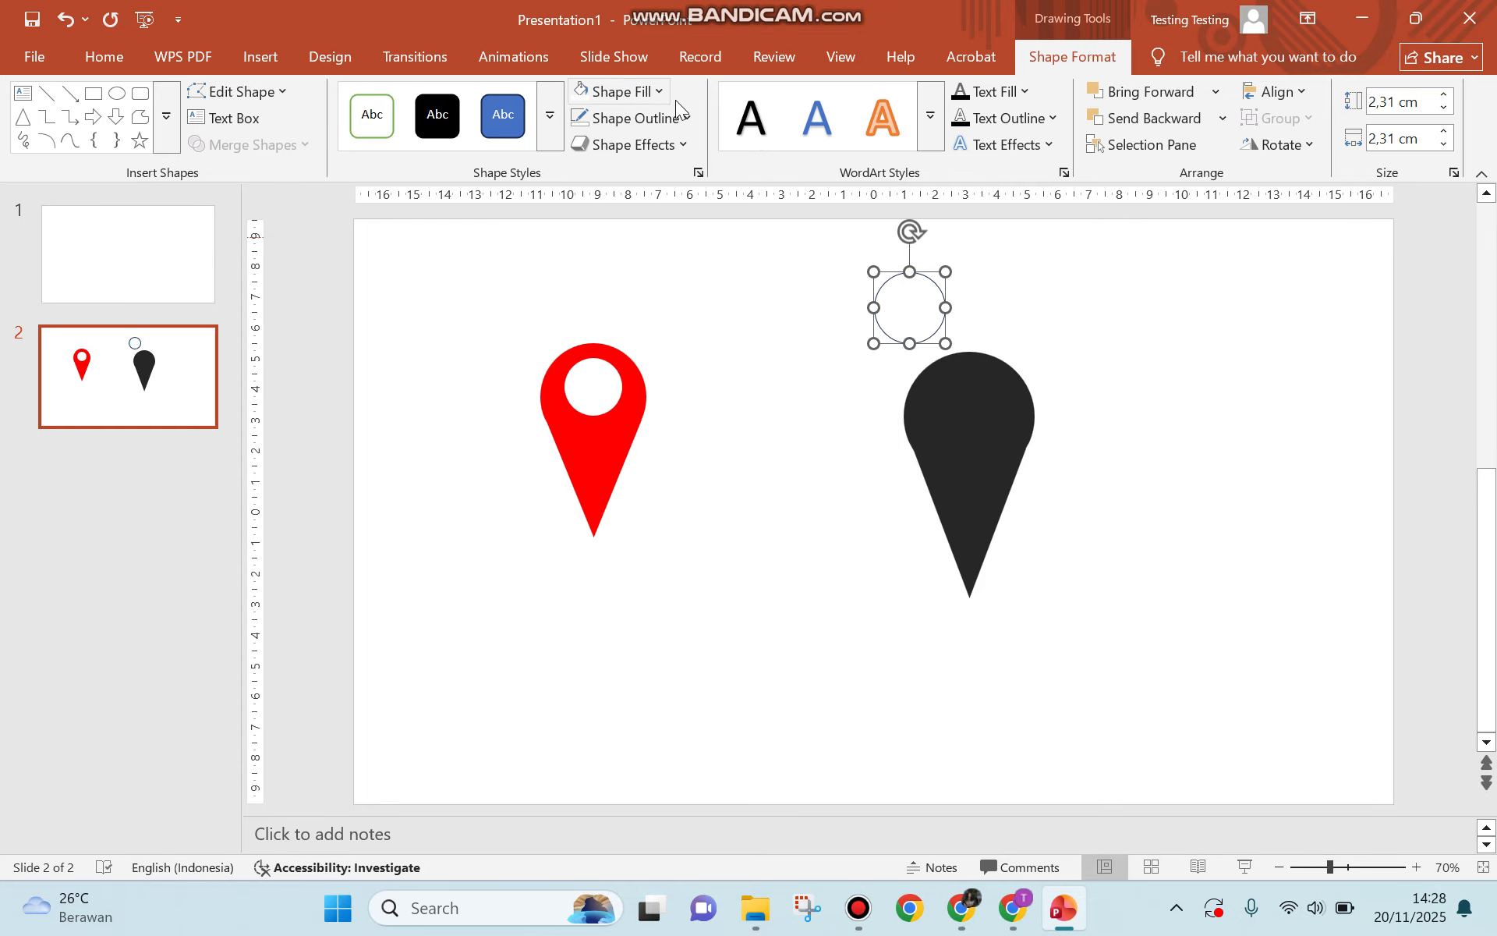
left_click_drag(906, 303, 966, 403)
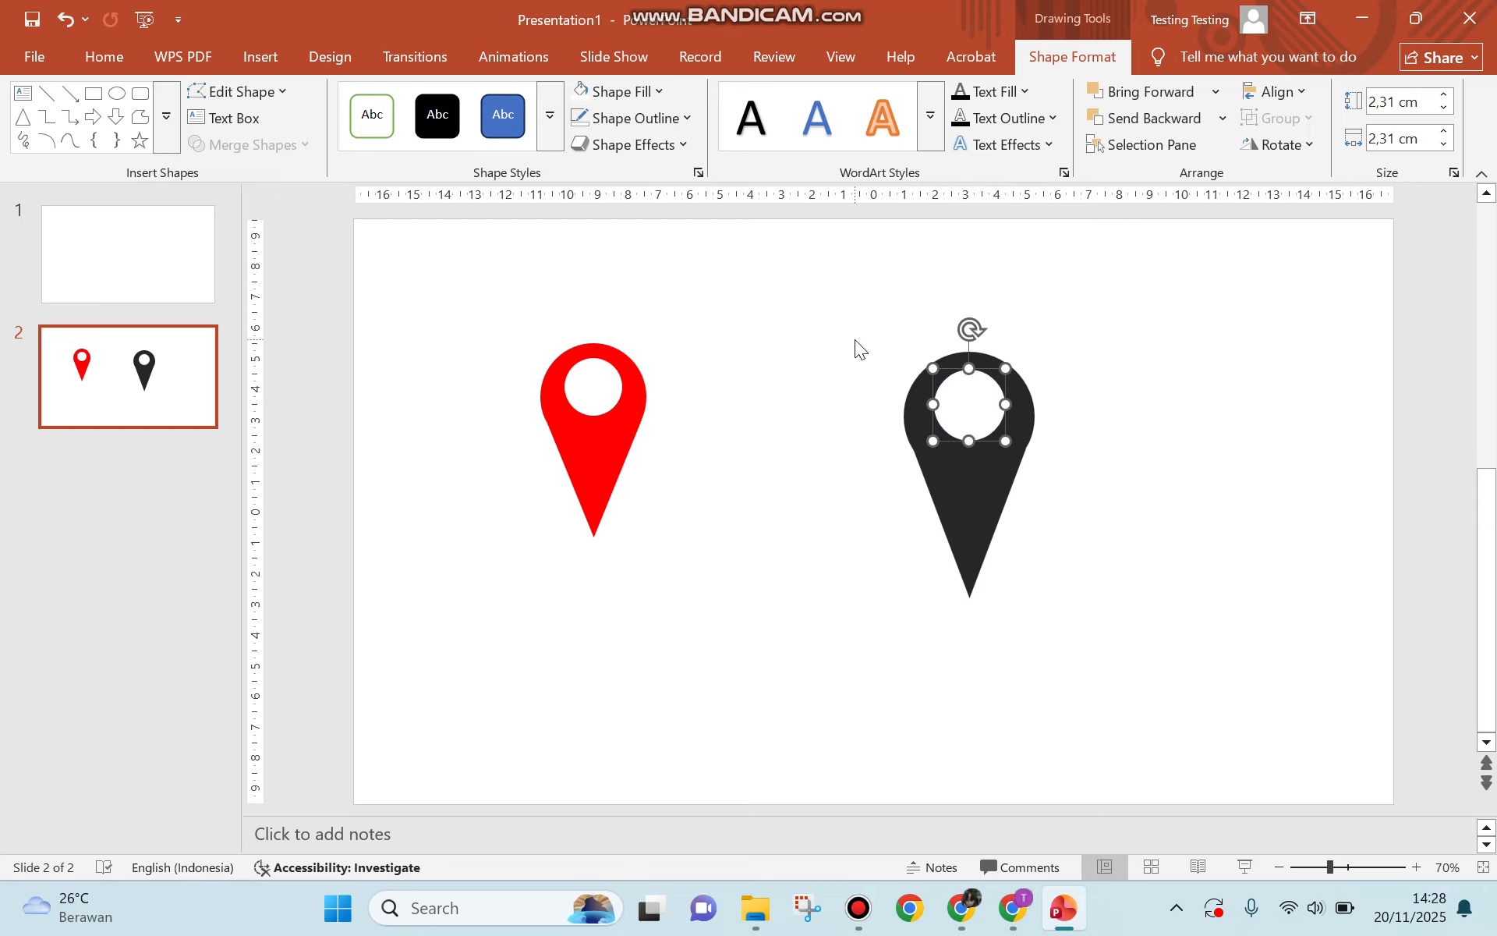
left_click(854, 339)
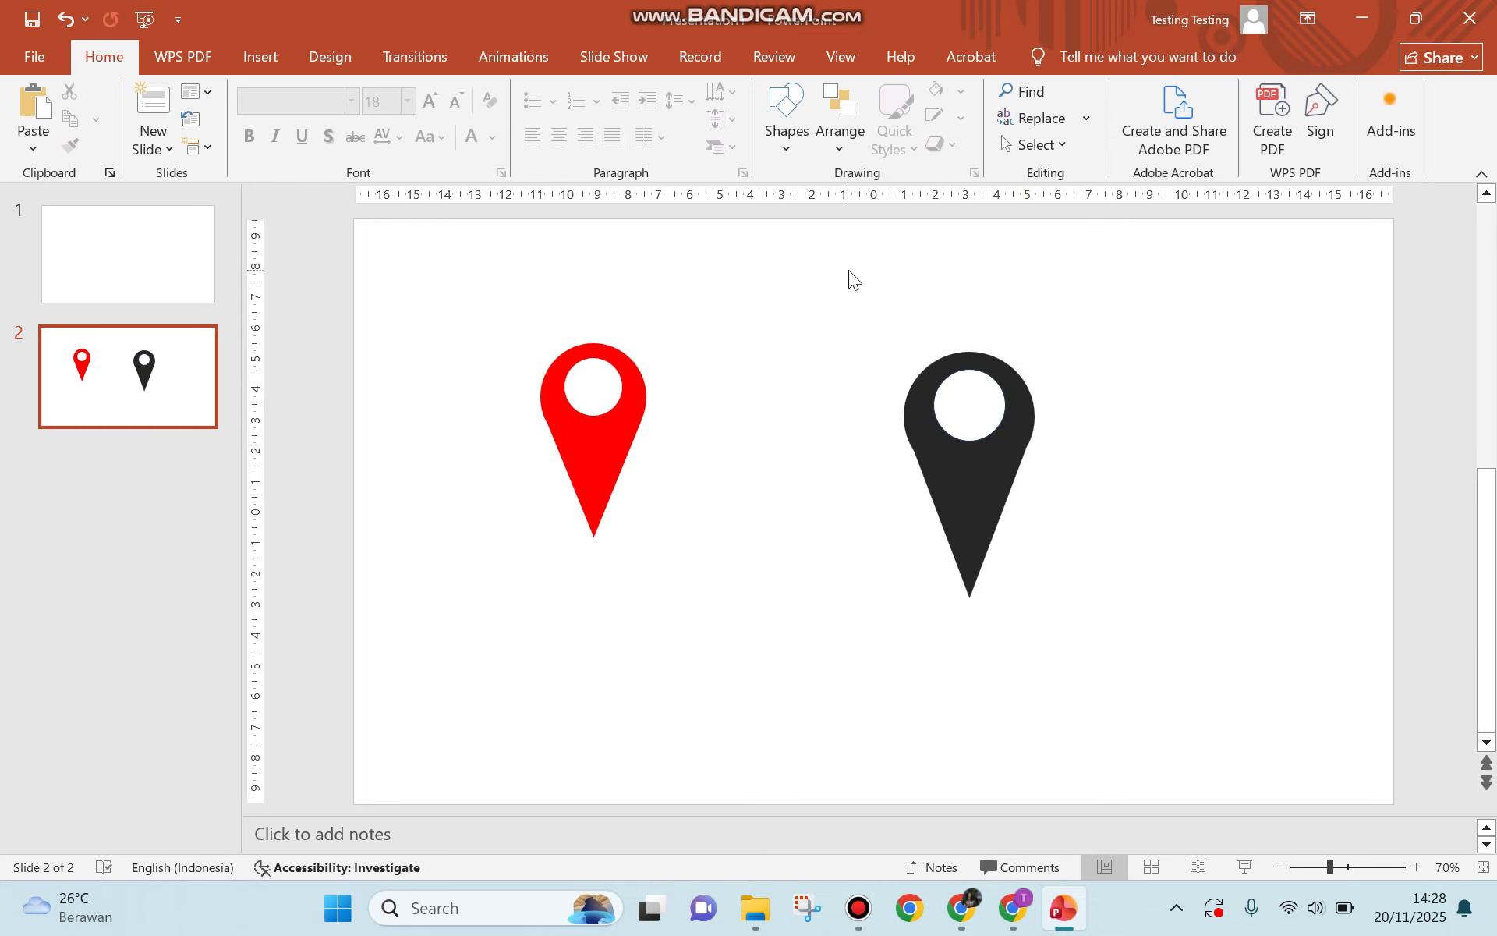
Group the white circle and the dark pin shape into one object.
left_click_drag(848, 270, 1138, 665)
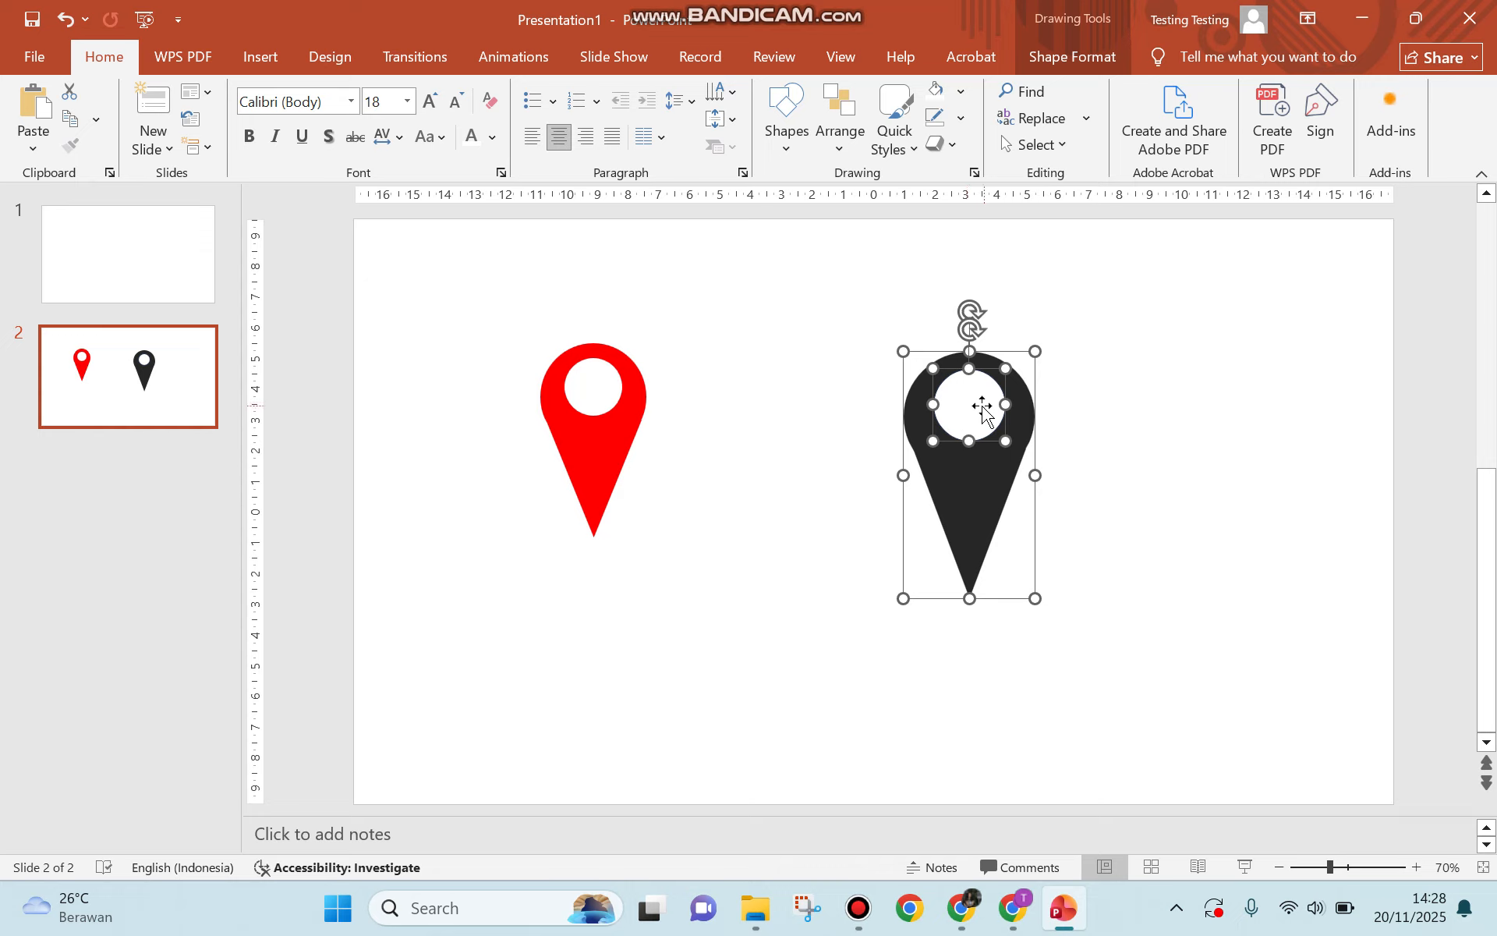
right_click(975, 489)
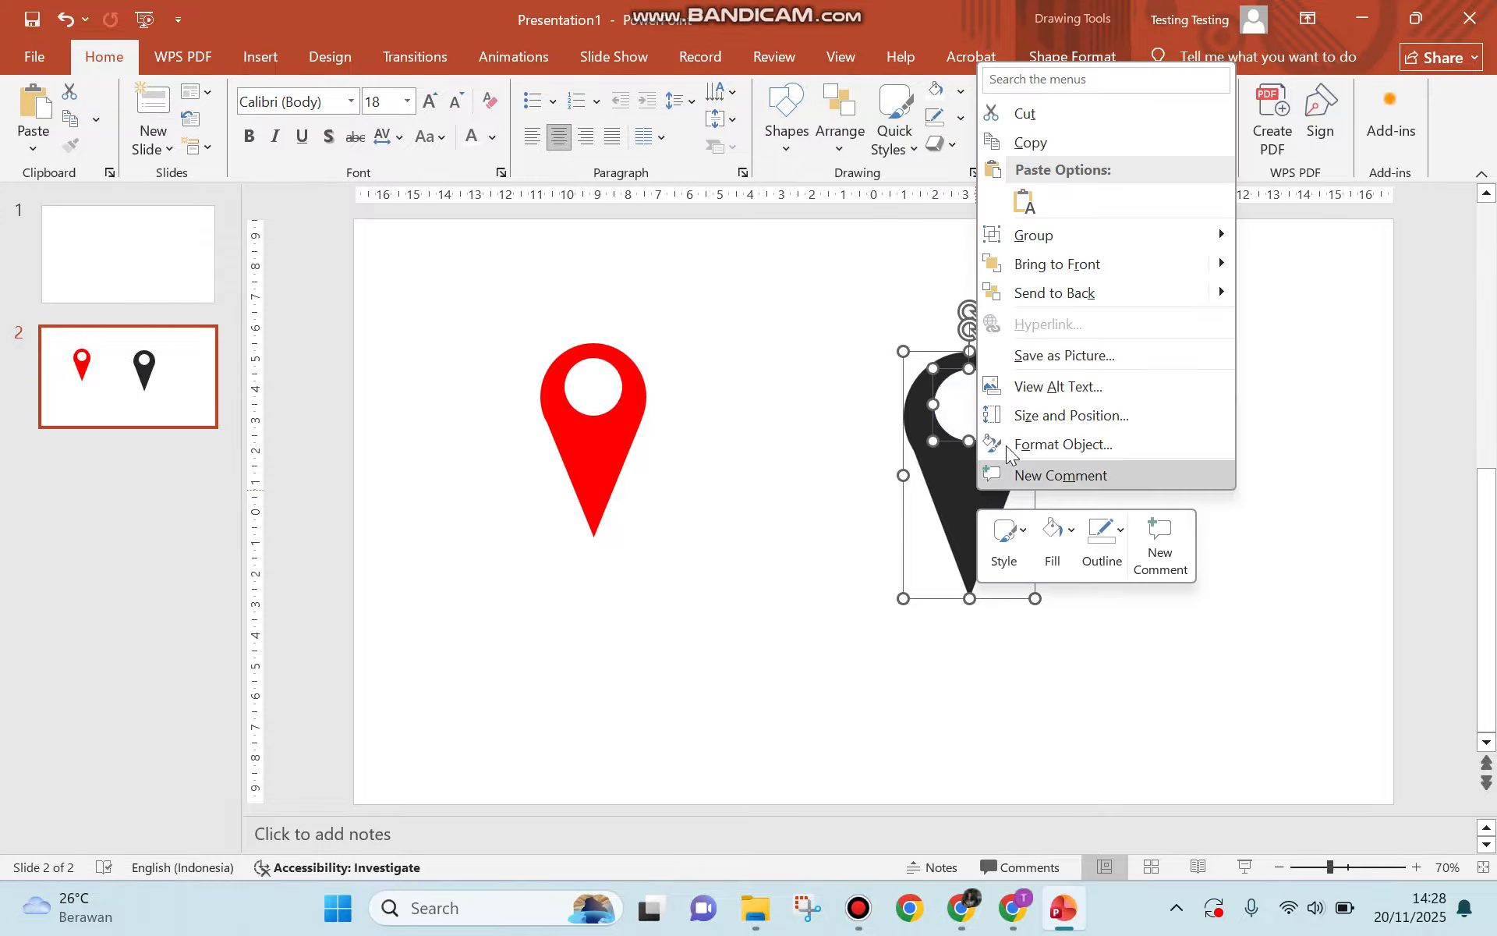
mouse_move(1077, 239)
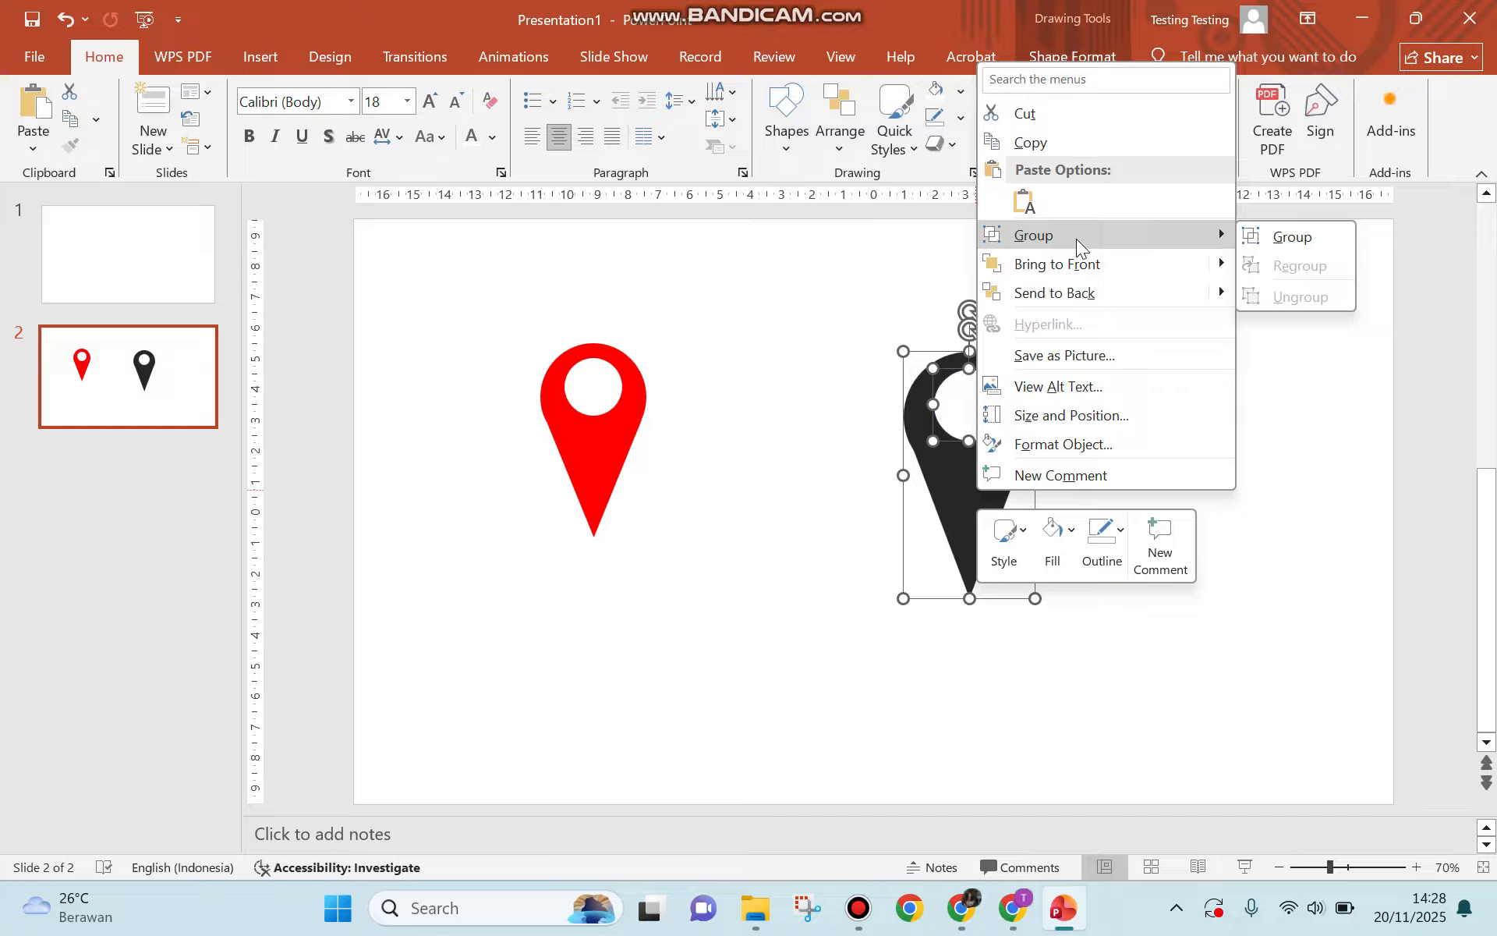
left_click(1294, 240)
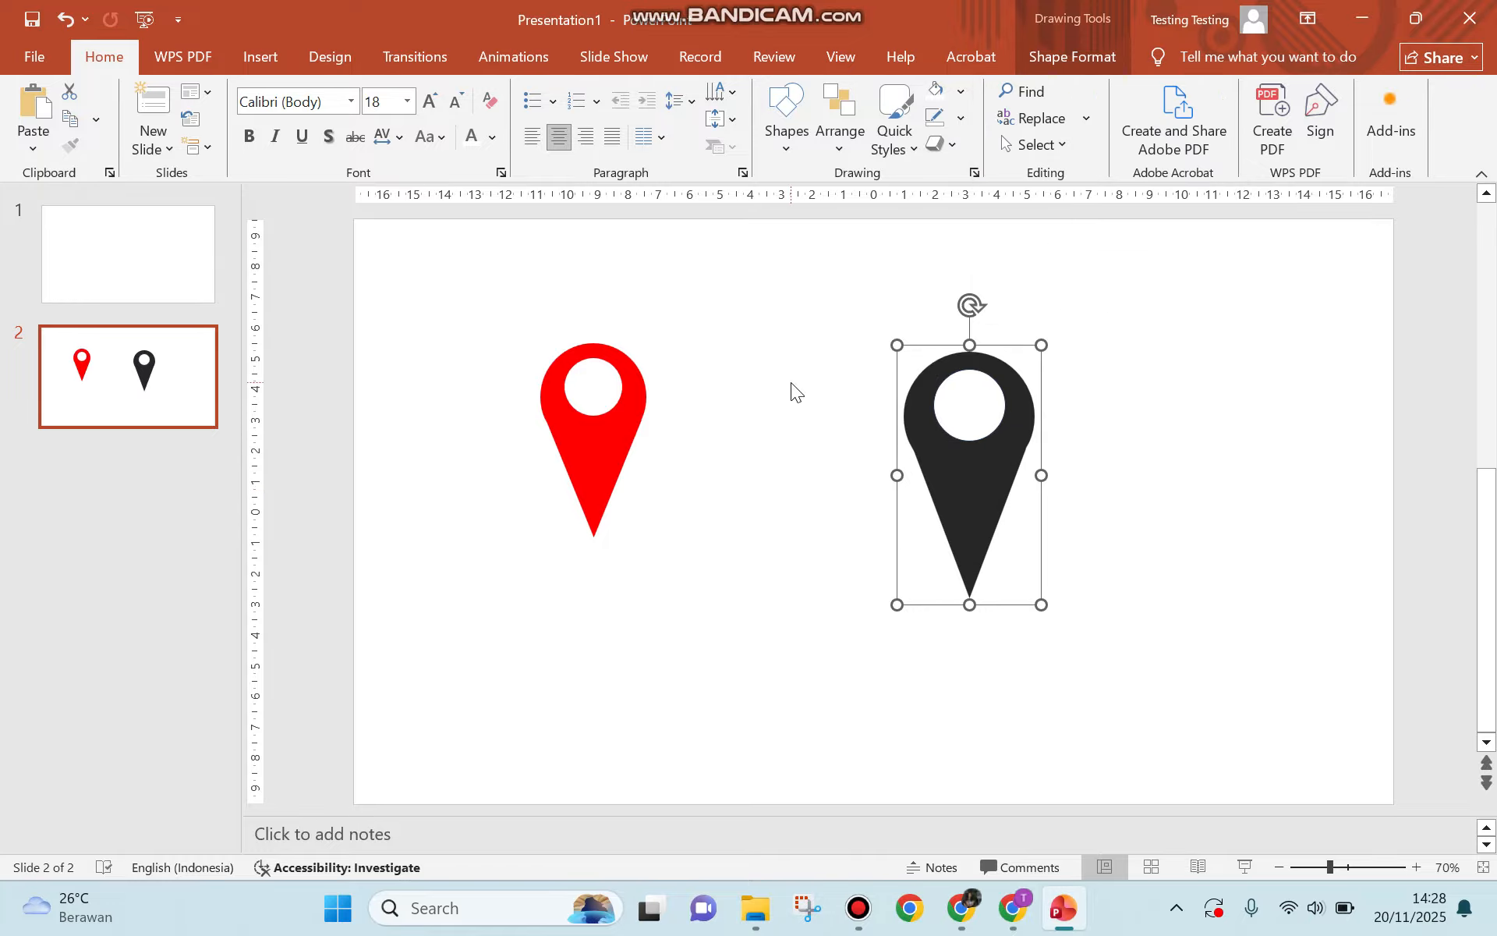